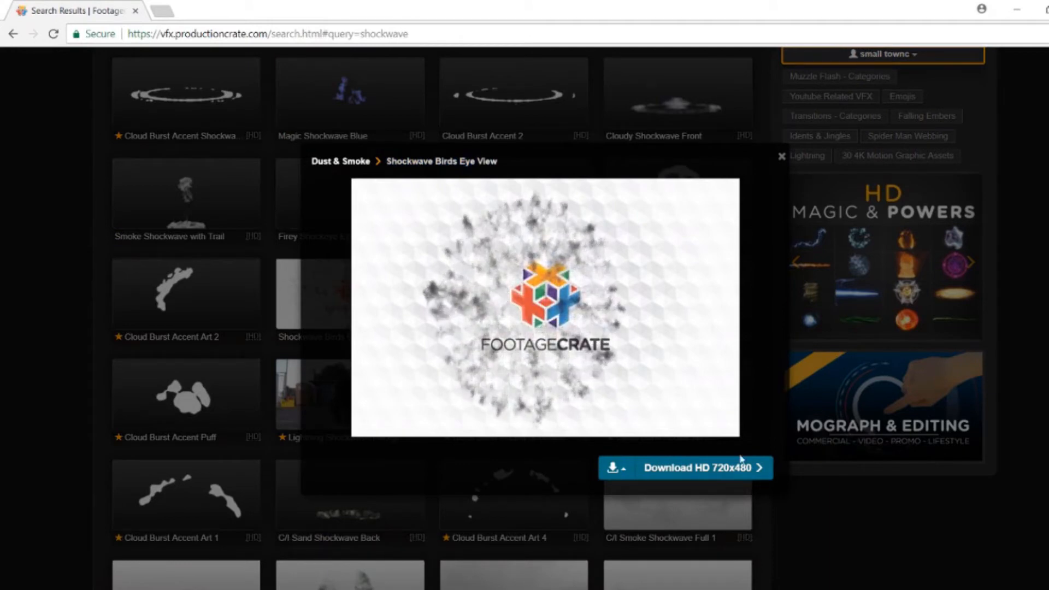
Step: Download the Shockwave Birds Eye View clip in HD 720x480 and close its preview
{"action": "left_click", "coordinate": [740, 471]}
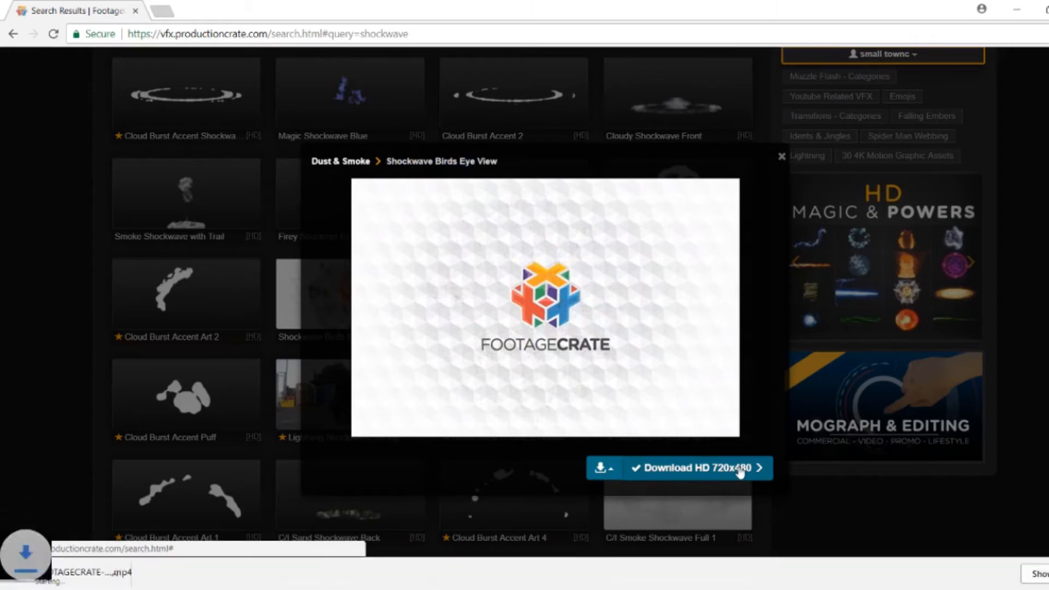
{"action": "left_click", "coordinate": [782, 157]}
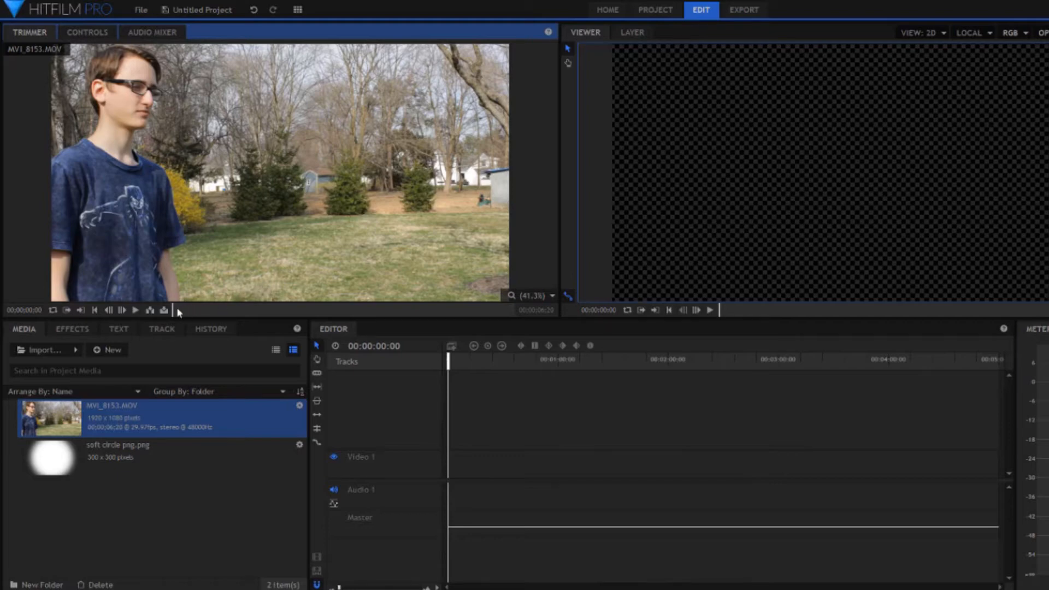
Step: Make a composite shot from the MVI_8153.MOV clip and trim its layer to end at about 00;00;03;00
{"action": "left_click_drag", "start_coordinate": [178, 309], "coordinate": [377, 313]}
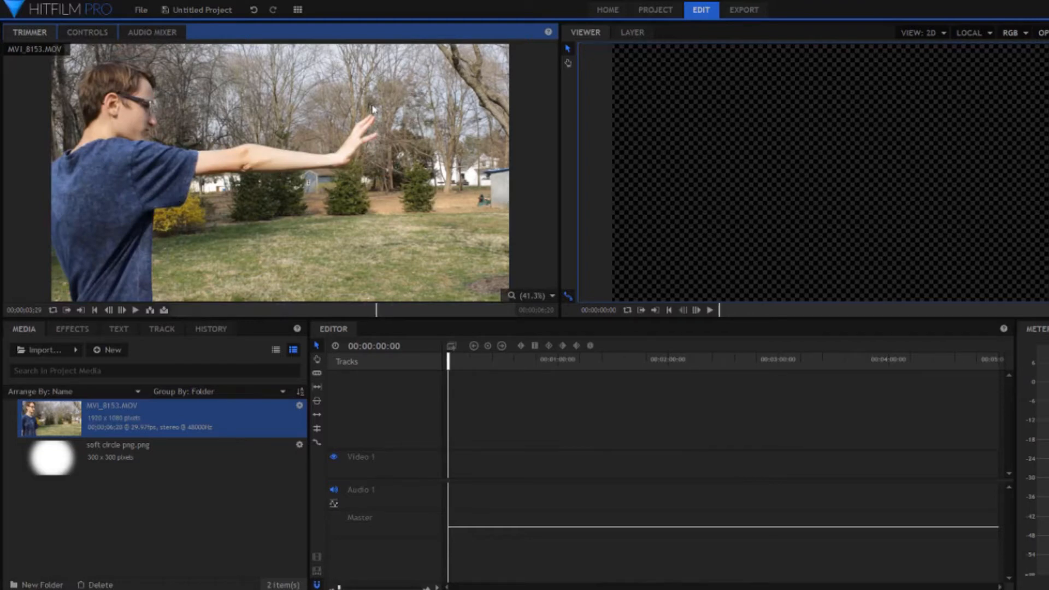
{"action": "left_click", "coordinate": [126, 475]}
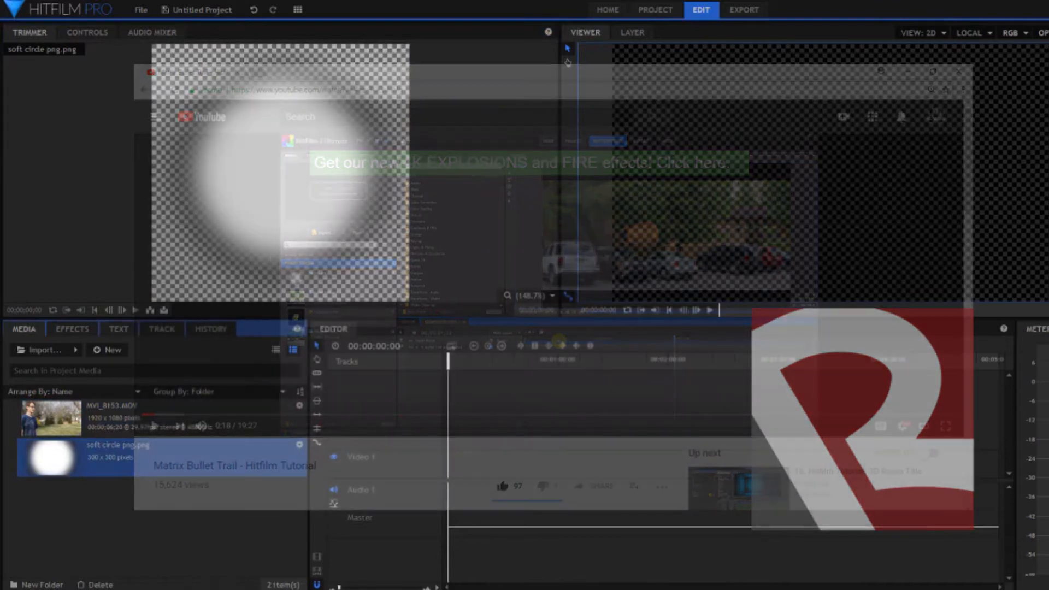
{"action": "left_click", "coordinate": [192, 414]}
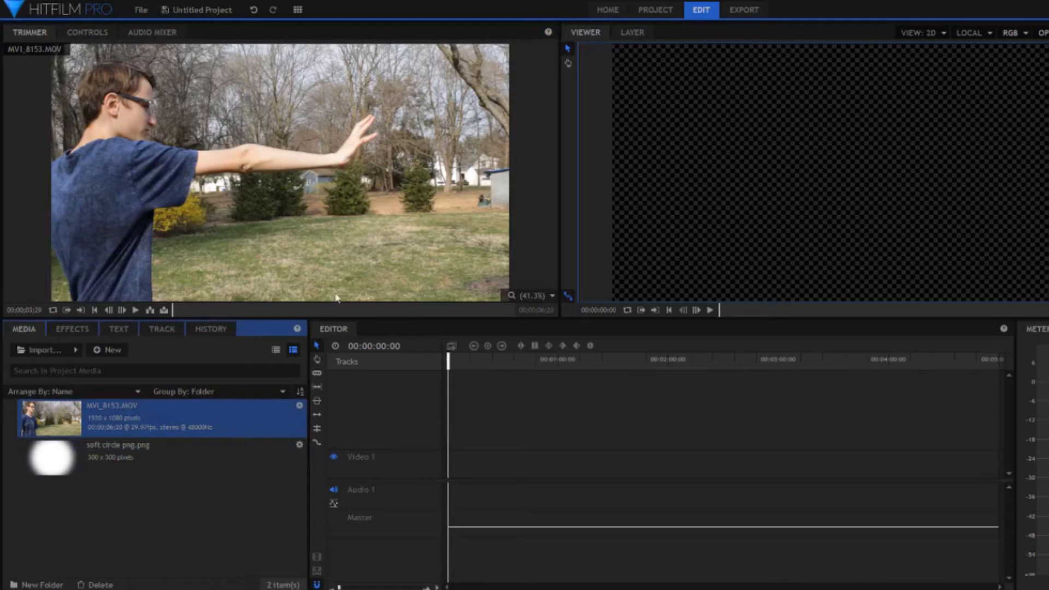
{"action": "right_click", "coordinate": [149, 412]}
{"action": "left_click", "coordinate": [218, 364]}
{"action": "left_click", "coordinate": [663, 443]}
{"action": "left_click_drag", "start_coordinate": [588, 382], "coordinate": [772, 363]}
{"action": "left_click_drag", "start_coordinate": [996, 376], "coordinate": [773, 376]}
{"action": "left_click", "coordinate": [614, 359]}
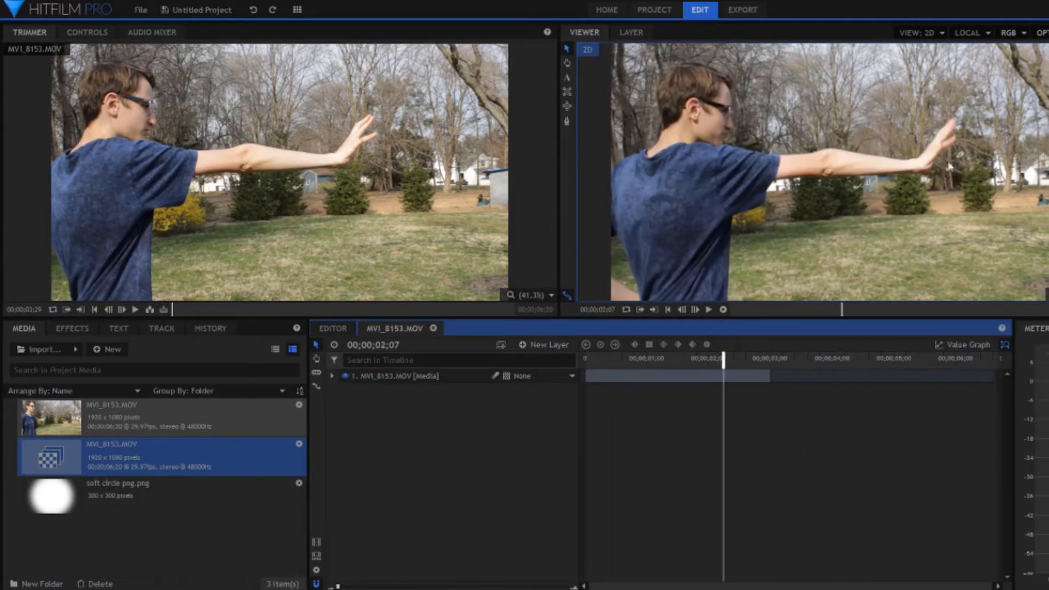
Step: Add a point layer to the composite shot and rename it Path
{"action": "left_click", "coordinate": [560, 346]}
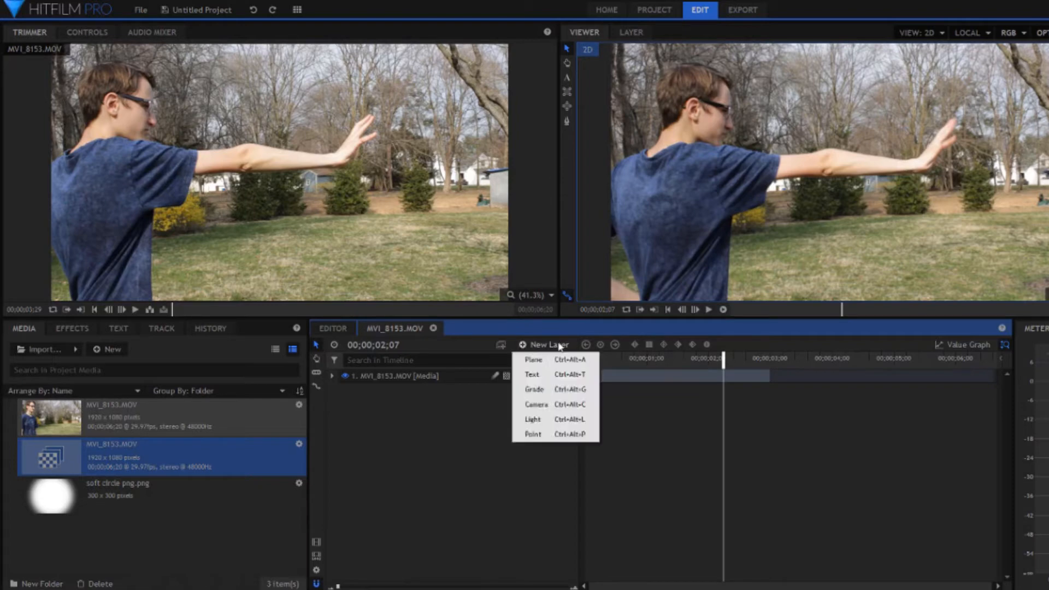
{"action": "left_click", "coordinate": [547, 435]}
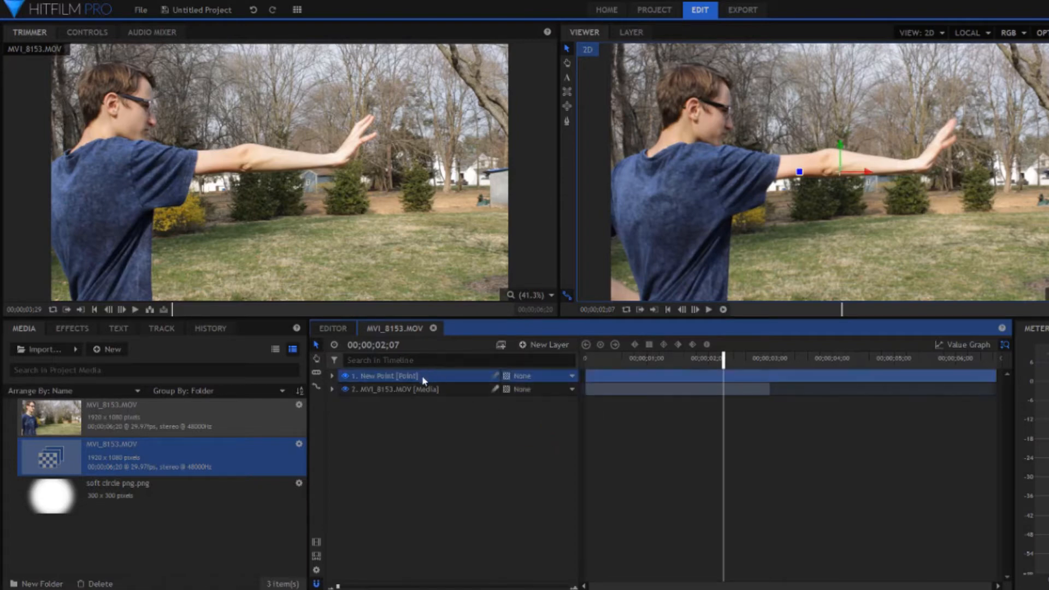
{"action": "right_click", "coordinate": [424, 381]}
{"action": "left_click", "coordinate": [467, 355]}
{"action": "type", "text": "Path"}
{"action": "key", "text": "Return"}
Step: Trim the Path layer to start at 00;00;02;04 and end together with the footage layer
{"action": "left_click_drag", "start_coordinate": [723, 365], "coordinate": [717, 366]}
{"action": "left_click_drag", "start_coordinate": [583, 375], "coordinate": [716, 376]}
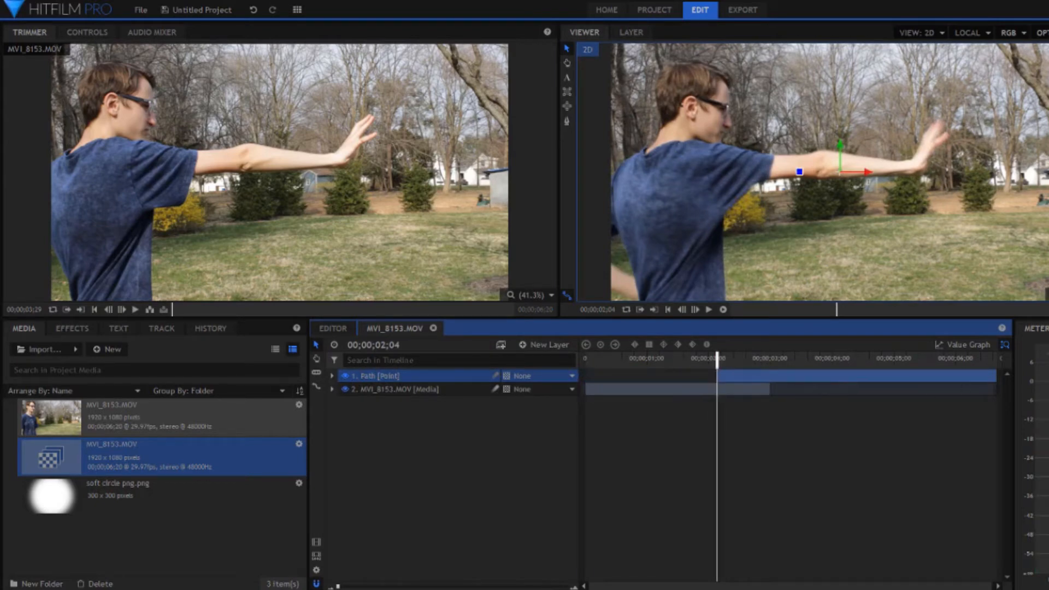
{"action": "left_click_drag", "start_coordinate": [993, 375], "coordinate": [776, 387]}
Step: Place the Path point on the outstretched palm, at about (387, 58), and keyframe its position at 00;00;02;04
{"action": "left_click_drag", "start_coordinate": [836, 175], "coordinate": [933, 159]}
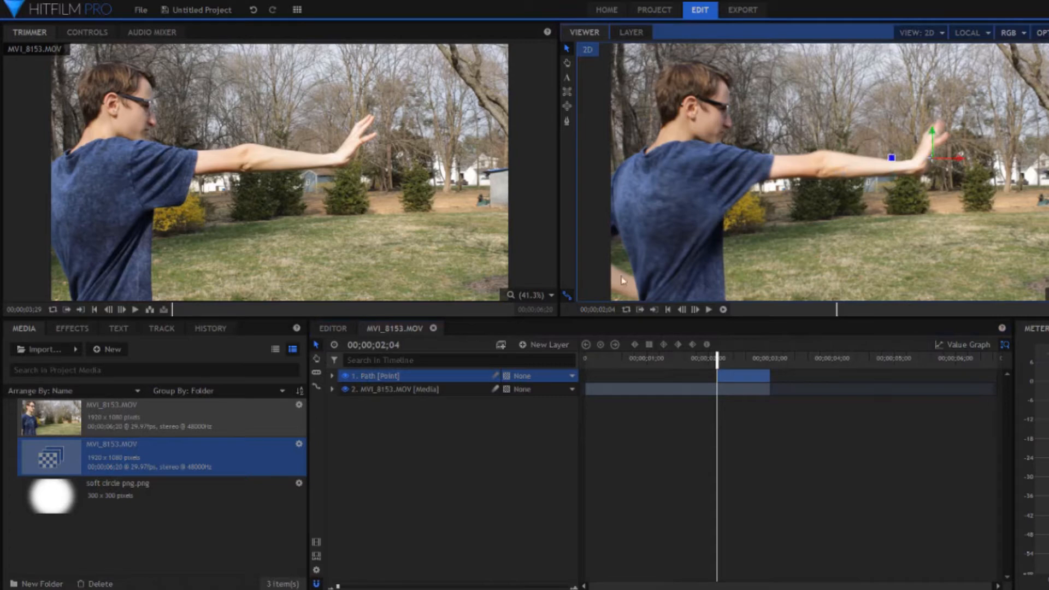
{"action": "left_click", "coordinate": [331, 376]}
{"action": "left_click", "coordinate": [344, 389]}
{"action": "left_click", "coordinate": [368, 416]}
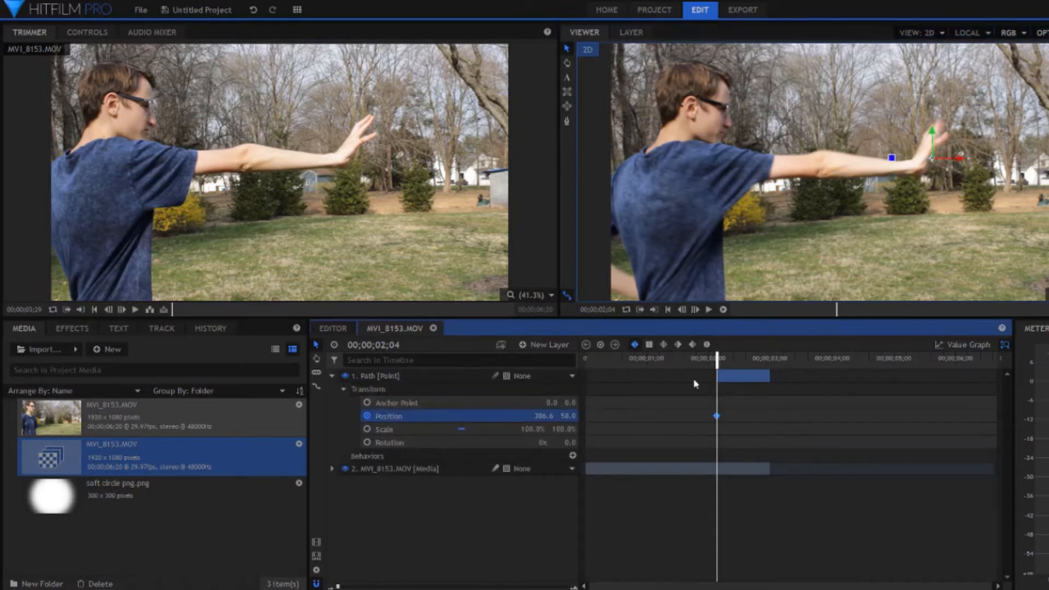
Step: Keyframe the Path point at the end of its layer, well beyond the frame's right edge at about (2013, 58), and check the motion
{"action": "left_click", "coordinate": [768, 358]}
{"action": "left_click", "coordinate": [566, 587]}
{"action": "left_click", "coordinate": [695, 310]}
{"action": "left_click", "coordinate": [682, 309]}
{"action": "scroll", "coordinate": [759, 241], "scroll_direction": "down", "scroll_amount": 3}
{"action": "left_click_drag", "start_coordinate": [917, 181], "coordinate": [1048, 182]}
{"action": "scroll", "coordinate": [997, 207], "scroll_direction": "down", "scroll_amount": 5}
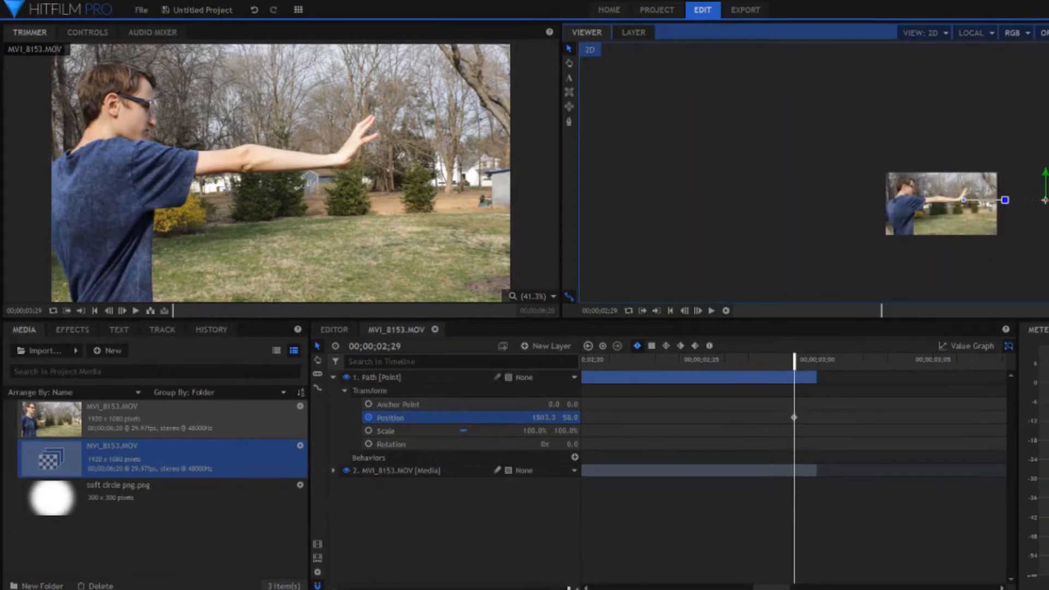
{"action": "left_click_drag", "start_coordinate": [1035, 200], "coordinate": [1048, 200]}
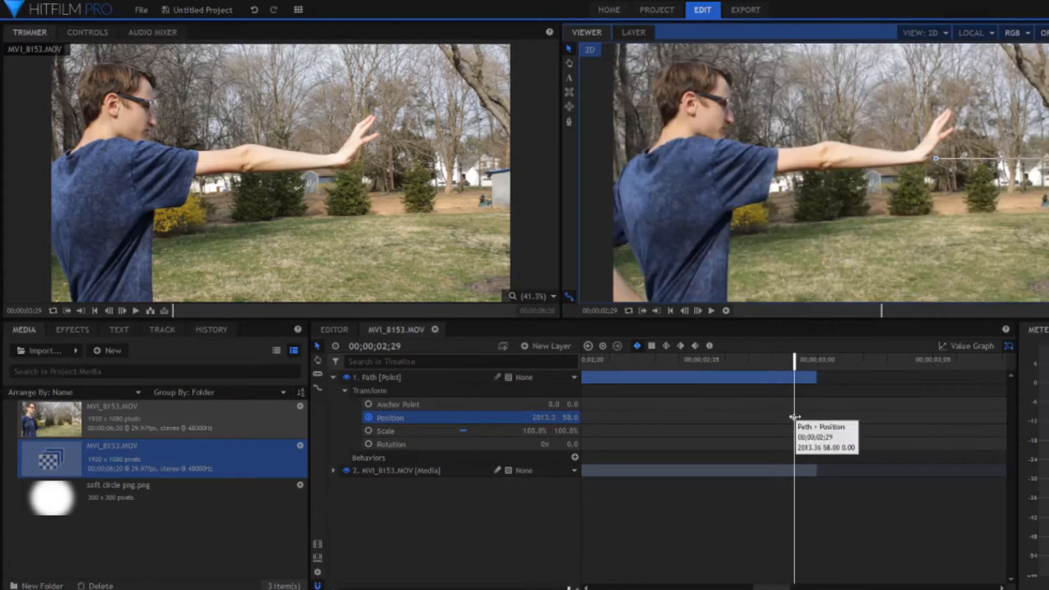
{"action": "left_click_drag", "start_coordinate": [794, 417], "coordinate": [817, 418]}
{"action": "left_click_drag", "start_coordinate": [568, 588], "coordinate": [338, 588]}
{"action": "left_click_drag", "start_coordinate": [721, 363], "coordinate": [773, 366]}
{"action": "scroll", "coordinate": [910, 269], "scroll_direction": "down", "scroll_amount": 5}
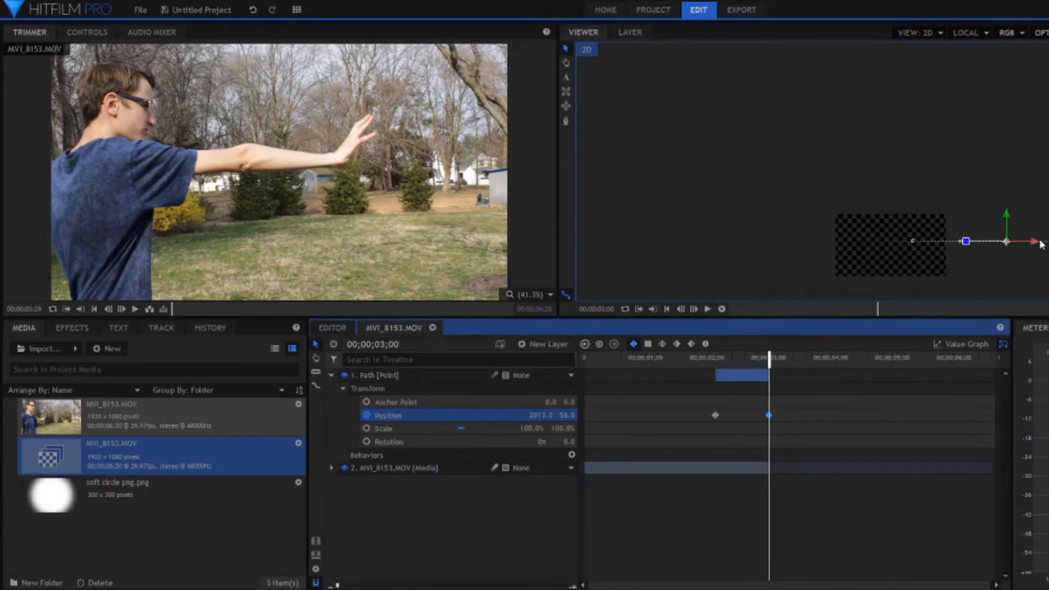
{"action": "left_click_drag", "start_coordinate": [1041, 242], "coordinate": [1022, 243]}
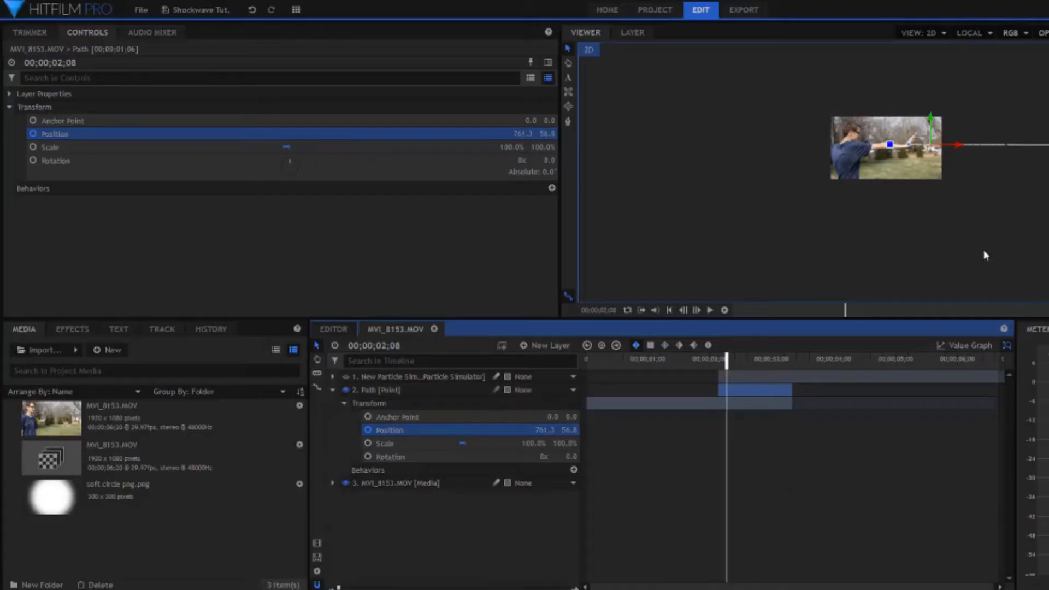
Step: Search the effects for "part" and make the Particle Simulator layer above the Path layer visible
{"action": "left_click", "coordinate": [72, 329]}
{"action": "left_click", "coordinate": [76, 351]}
{"action": "type", "text": "part"}
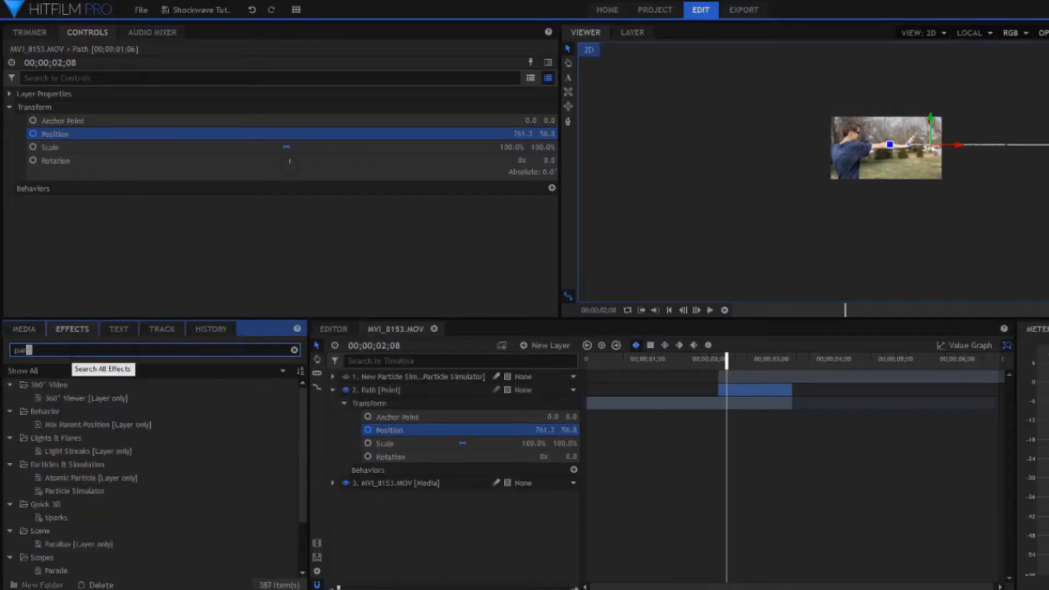
{"action": "left_click", "coordinate": [350, 377]}
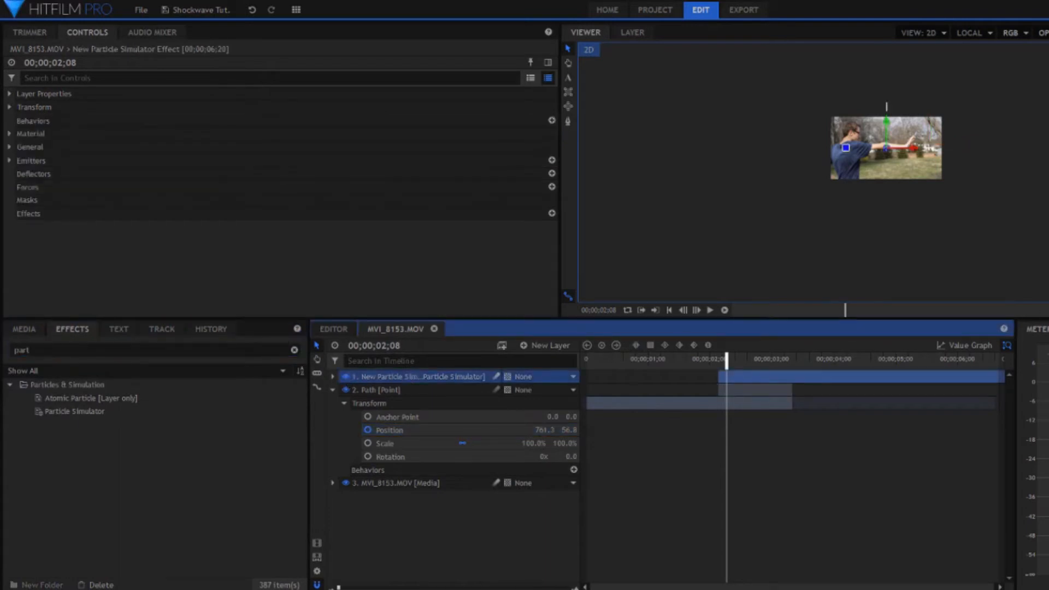
{"action": "left_click", "coordinate": [1047, 310]}
{"action": "left_click", "coordinate": [1047, 430]}
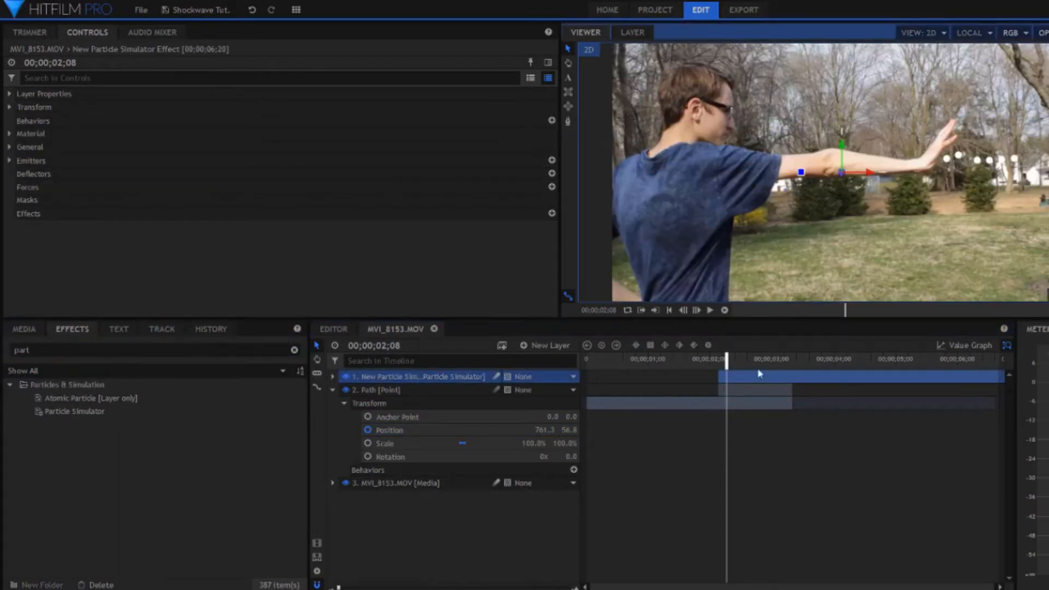
Step: Attach the particle emitter's shape to the Path layer and check the particles at 00;00;03;00
{"action": "left_click", "coordinate": [10, 161]}
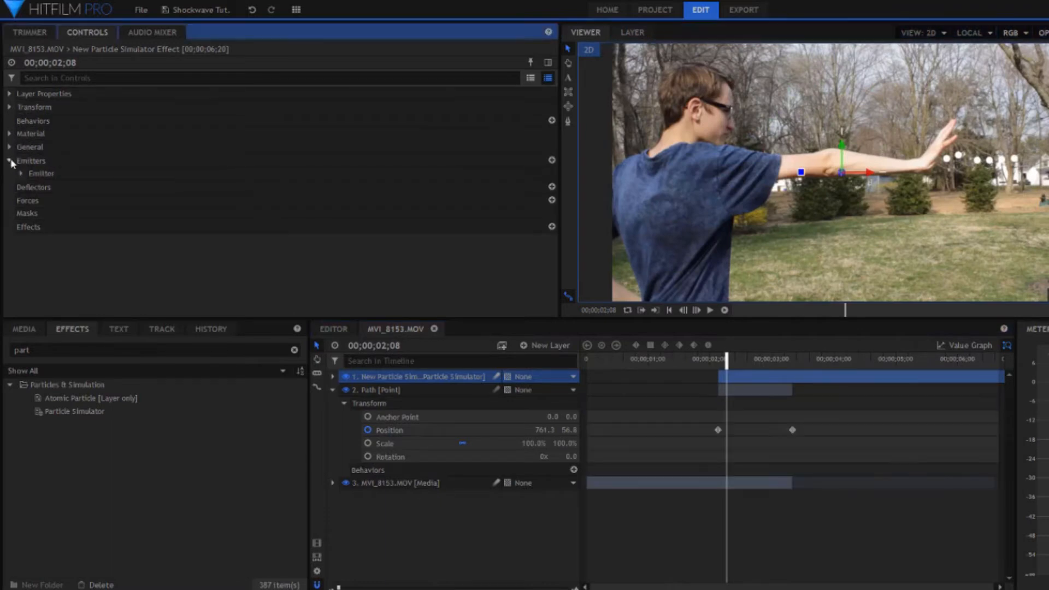
{"action": "left_click", "coordinate": [21, 173]}
{"action": "left_click", "coordinate": [32, 187]}
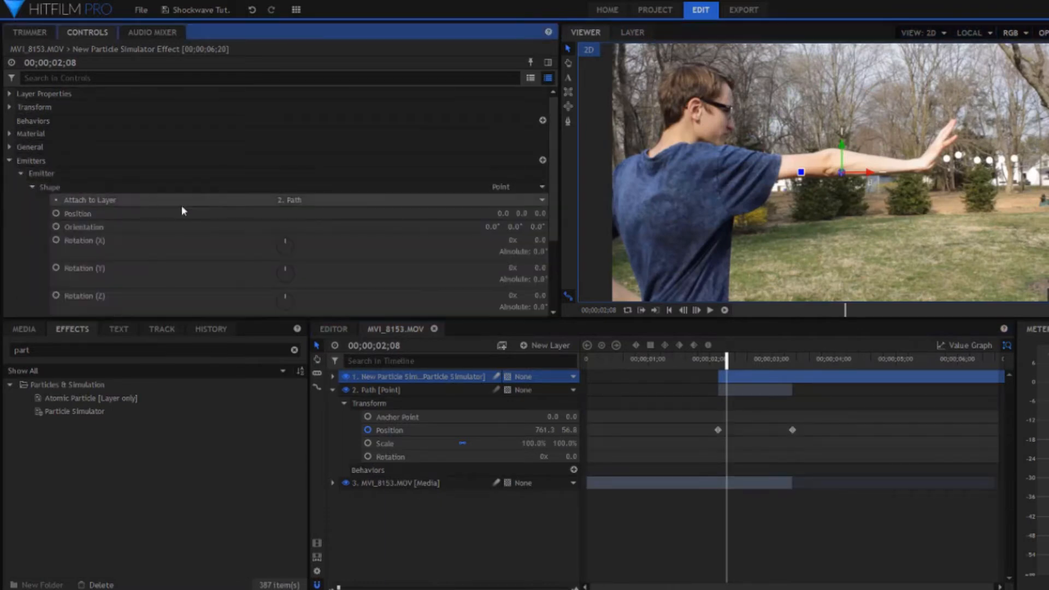
{"action": "left_click", "coordinate": [349, 201]}
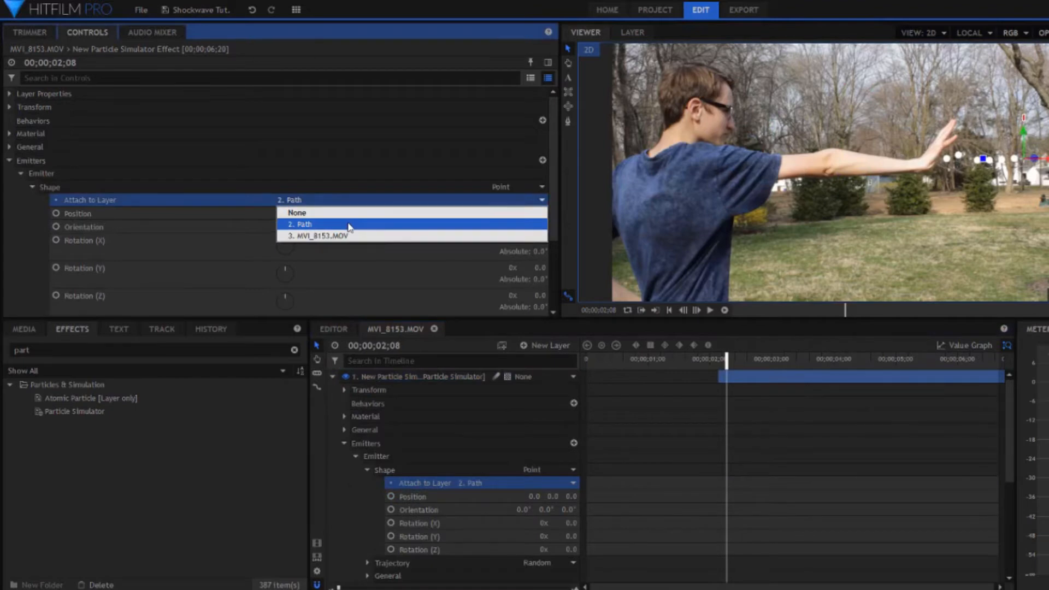
{"action": "left_click", "coordinate": [349, 223]}
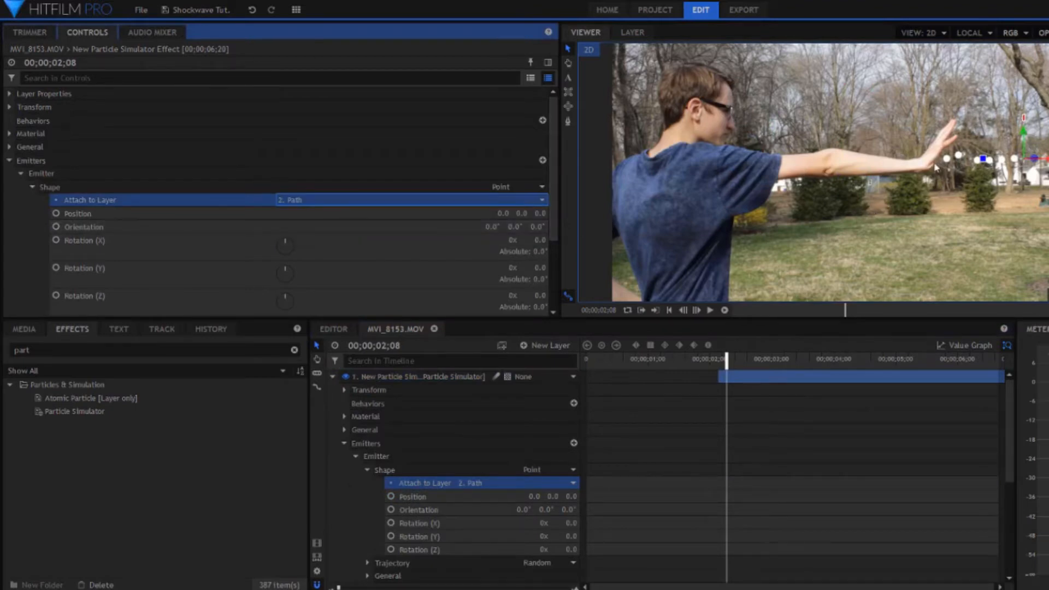
{"action": "left_click_drag", "start_coordinate": [763, 362], "coordinate": [799, 358]}
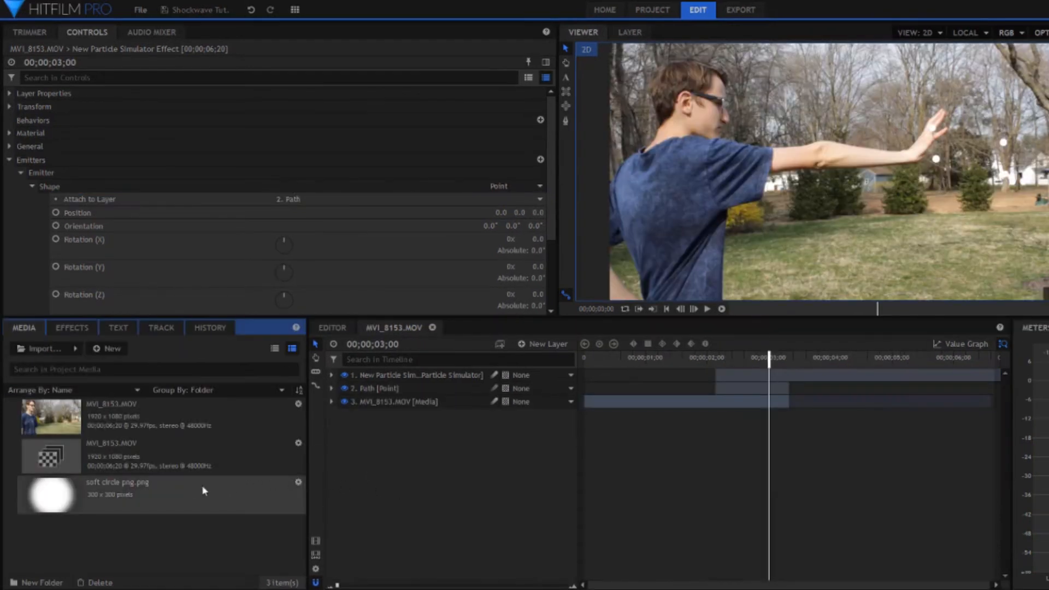
Step: Add the soft circle image as the top layer from the simulator's start and use it as the particles' texture source layer
{"action": "left_click_drag", "start_coordinate": [203, 491], "coordinate": [719, 376]}
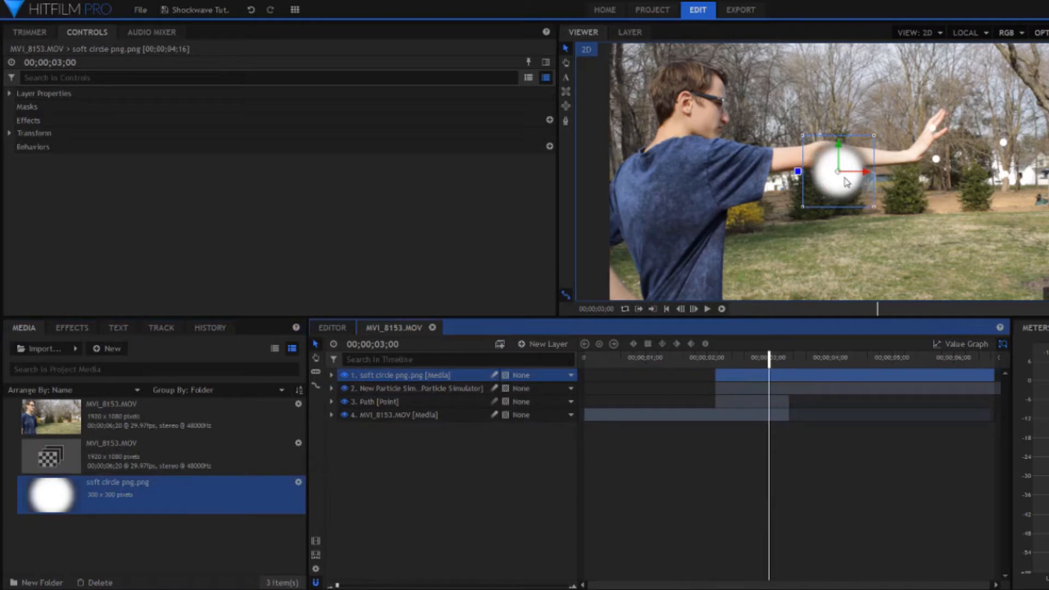
{"action": "left_click", "coordinate": [415, 388]}
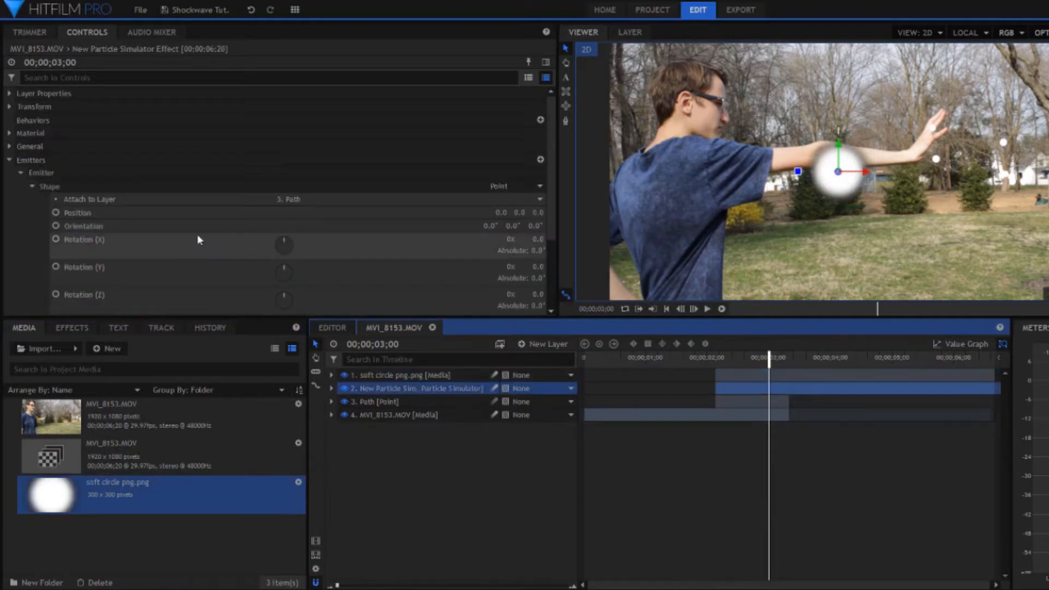
{"action": "scroll", "coordinate": [197, 234], "scroll_direction": "down", "scroll_amount": 3}
{"action": "left_click", "coordinate": [88, 77]}
{"action": "type", "text": "app"}
{"action": "left_click", "coordinate": [55, 146]}
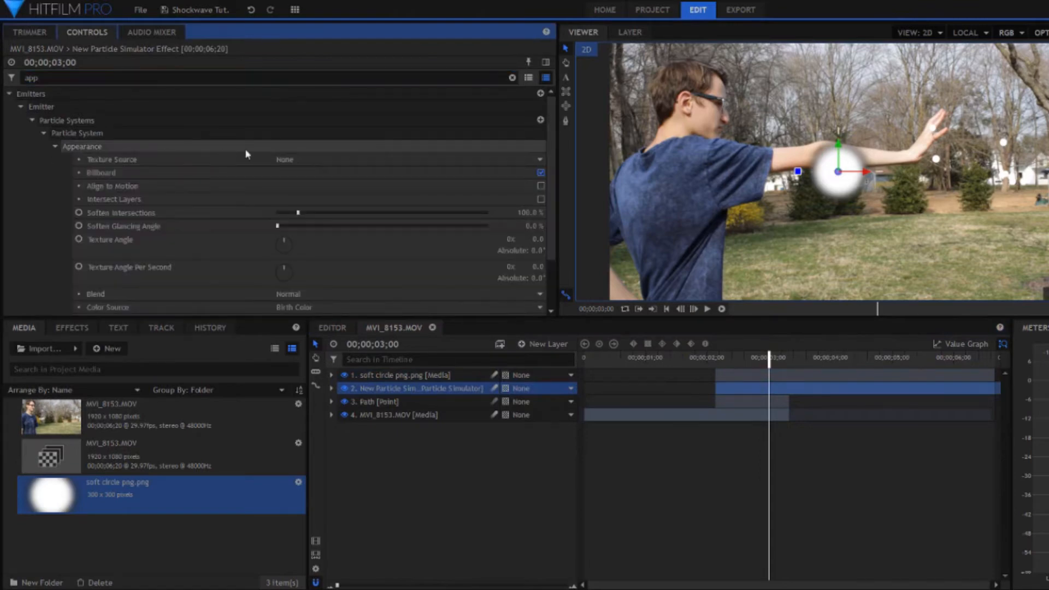
{"action": "left_click", "coordinate": [301, 159]}
{"action": "left_click", "coordinate": [305, 179]}
{"action": "left_click", "coordinate": [315, 186]}
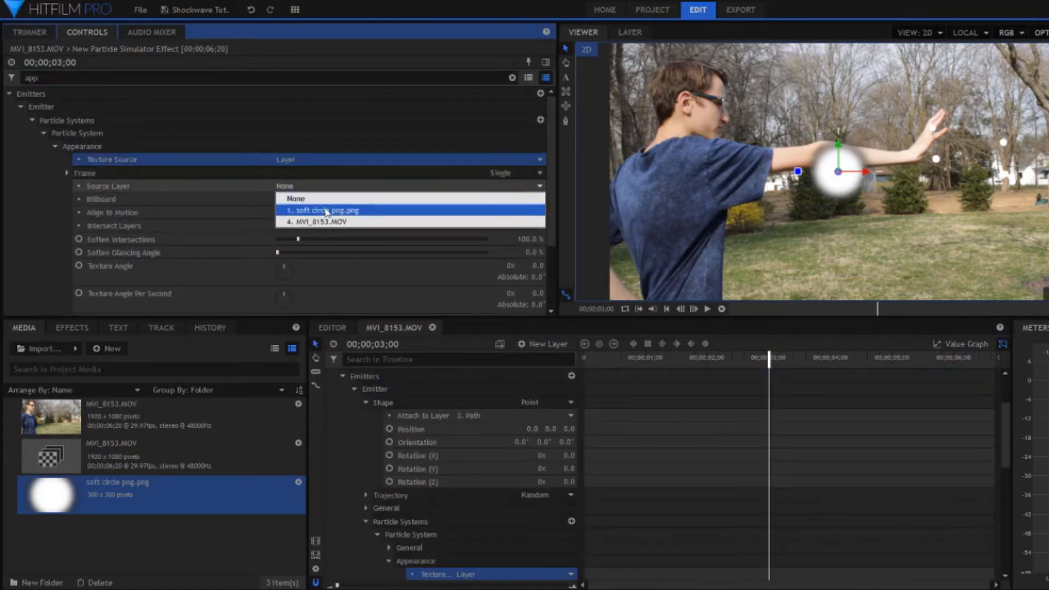
{"action": "left_click", "coordinate": [326, 208]}
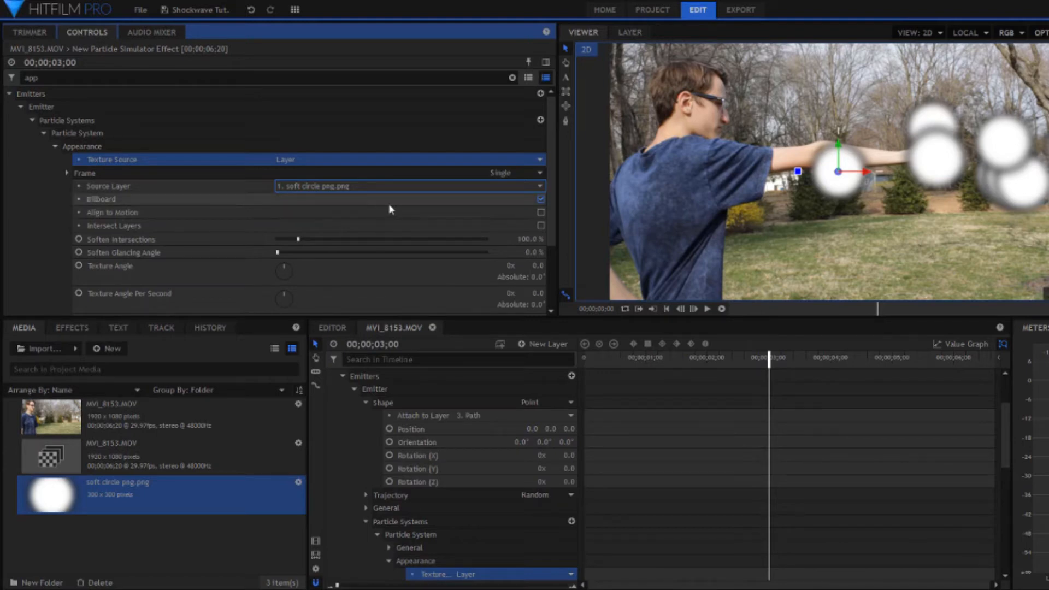
Step: Hide the soft circle image layer and reselect the Particle Simulator layer
{"action": "left_click", "coordinate": [512, 77]}
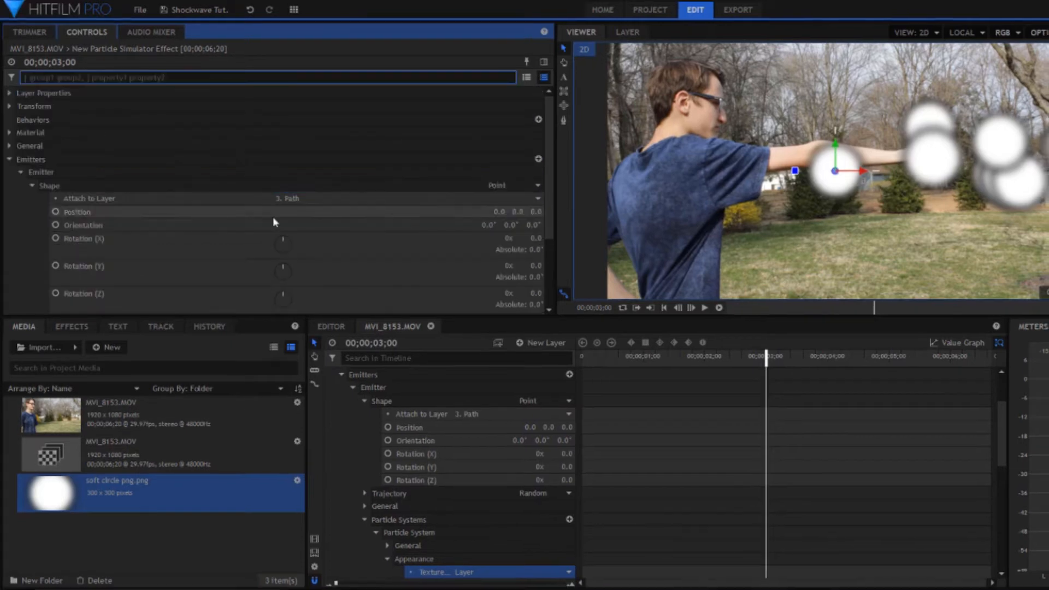
{"action": "scroll", "coordinate": [377, 431], "scroll_direction": "up", "scroll_amount": 2}
{"action": "left_click", "coordinate": [388, 376]}
{"action": "left_click", "coordinate": [390, 385]}
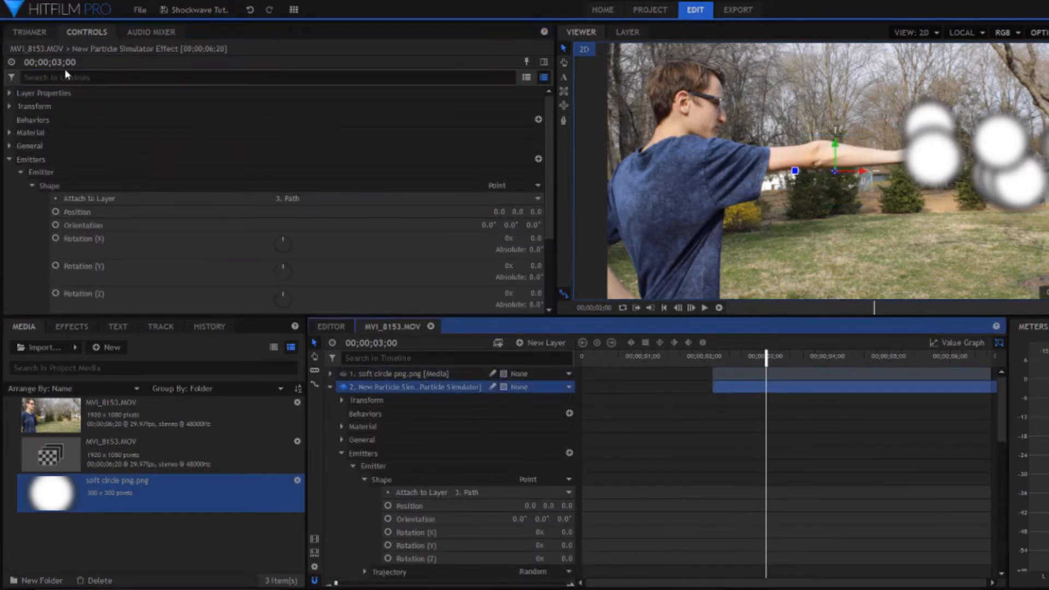
Step: Slightly increase the Particle Simulator layer's transform scale and turn off Billboard in the particle appearance
{"action": "left_click", "coordinate": [67, 77]}
{"action": "type", "text": "scale"}
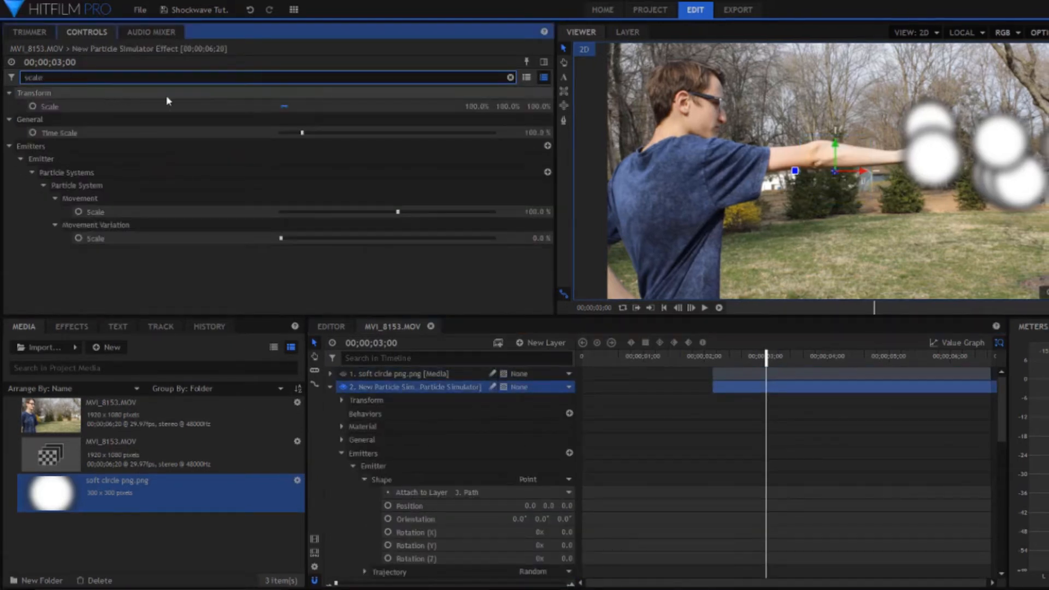
{"action": "left_click_drag", "start_coordinate": [477, 107], "coordinate": [488, 107]}
{"action": "left_click_drag", "start_coordinate": [48, 77], "coordinate": [23, 78]}
{"action": "type", "text": "billboa"}
{"action": "left_click", "coordinate": [548, 198]}
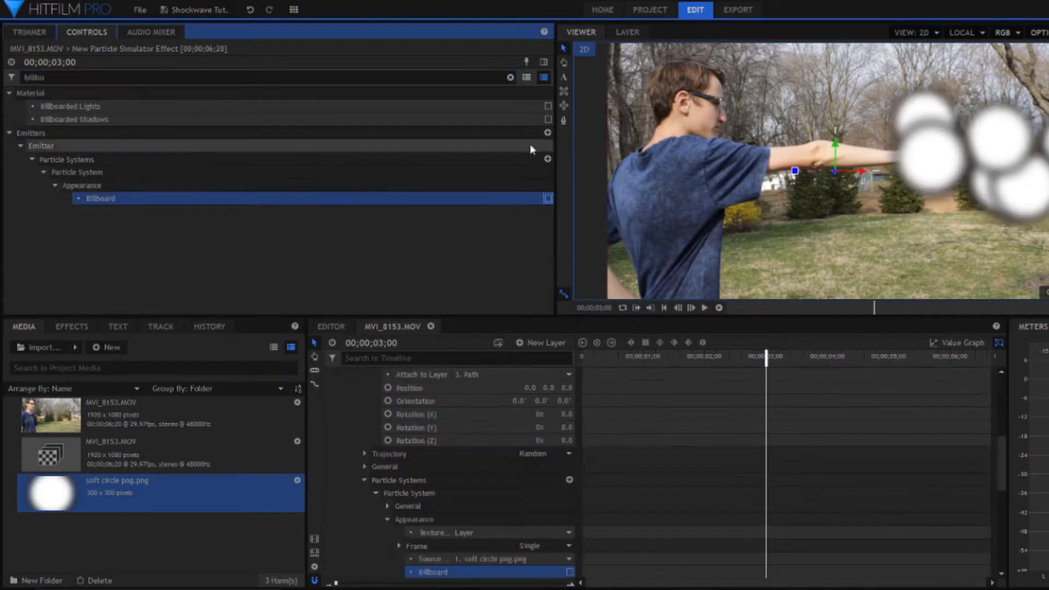
Step: Set the particle system's movement speed to 5
{"action": "left_click", "coordinate": [510, 77]}
{"action": "type", "text": "speed"}
{"action": "left_click_drag", "start_coordinate": [398, 159], "coordinate": [338, 161]}
{"action": "left_click", "coordinate": [527, 159]}
{"action": "type", "text": "20"}
{"action": "key", "text": "Return"}
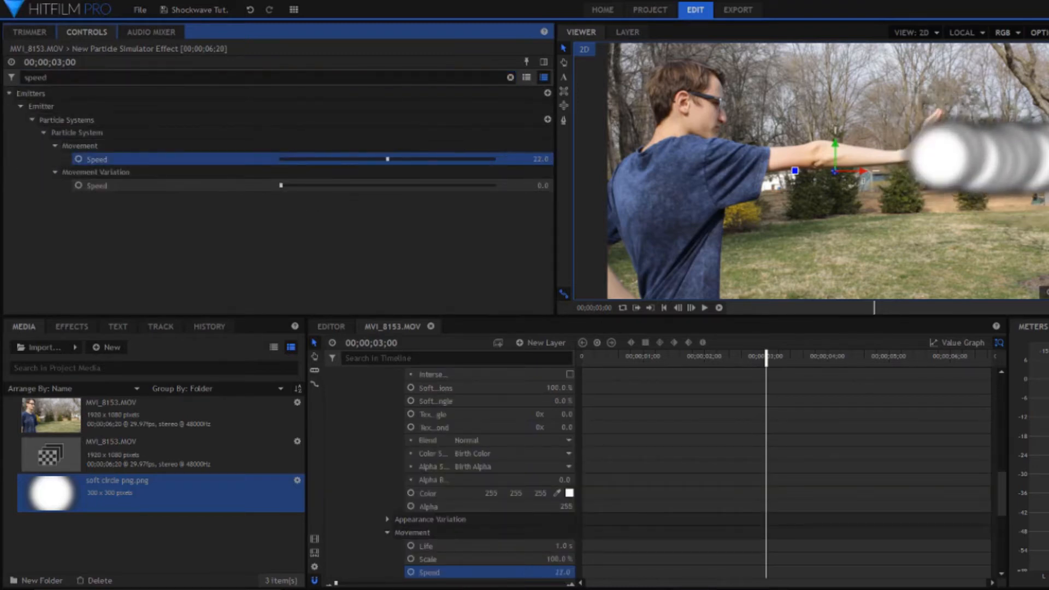
{"action": "left_click", "coordinate": [545, 159]}
{"action": "type", "text": "5"}
{"action": "key", "text": "Return"}
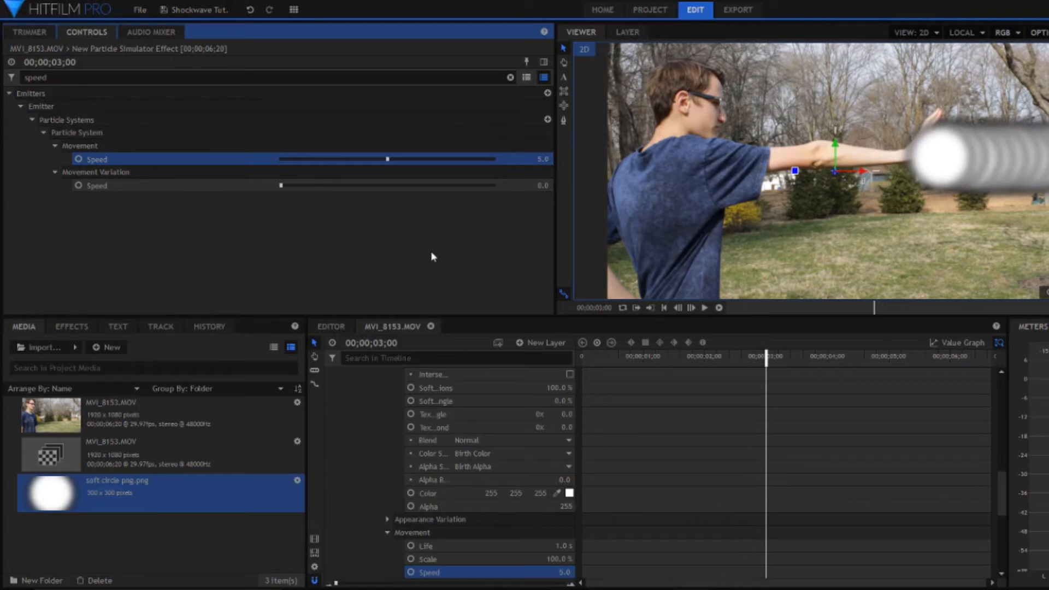
Step: Set the particle system's movement life to 5 seconds
{"action": "triple_click", "coordinate": [50, 77]}
{"action": "type", "text": "life"}
{"action": "left_click", "coordinate": [546, 160]}
{"action": "type", "text": "5"}
{"action": "key", "text": "Return"}
Step: Find the particle system's Particles Per Second property and lower it so the circle particles sit farther apart
{"action": "triple_click", "coordinate": [49, 77]}
{"action": "type", "text": "part"}
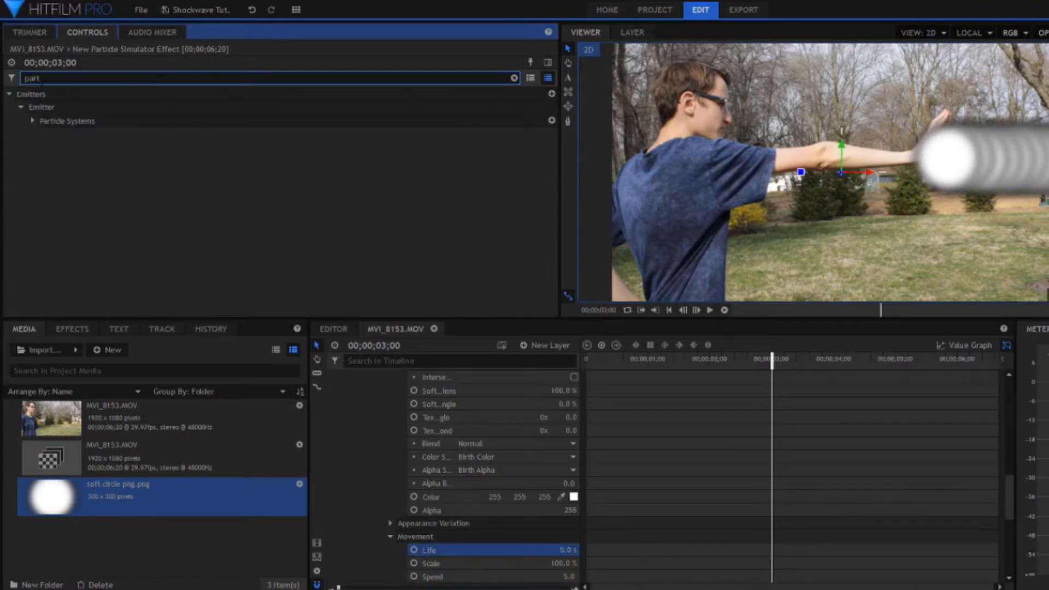
{"action": "triple_click", "coordinate": [42, 78]}
{"action": "type", "text": "s"}
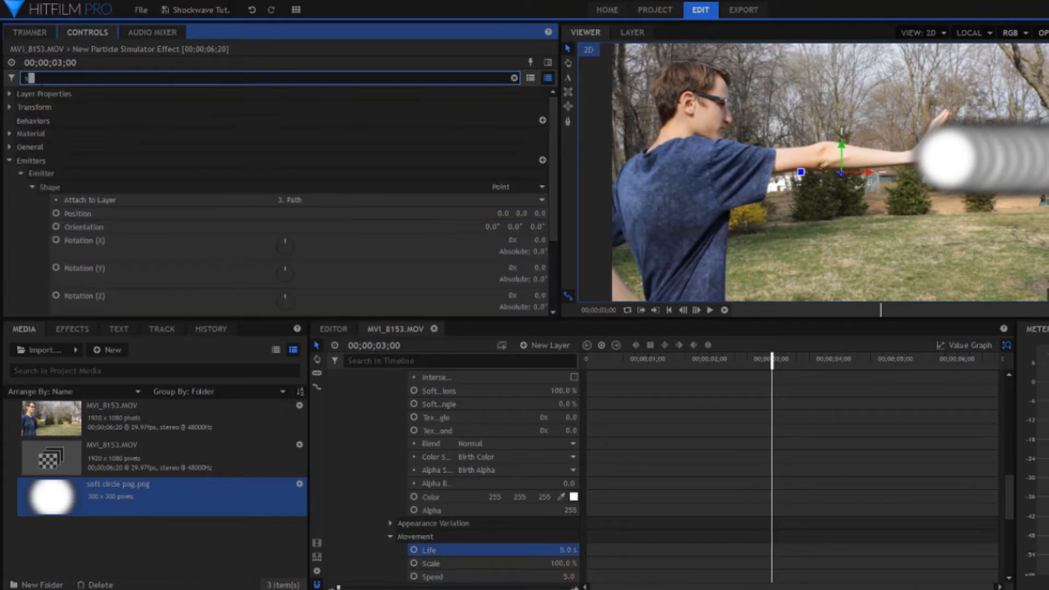
{"action": "type", "text": "haond"}
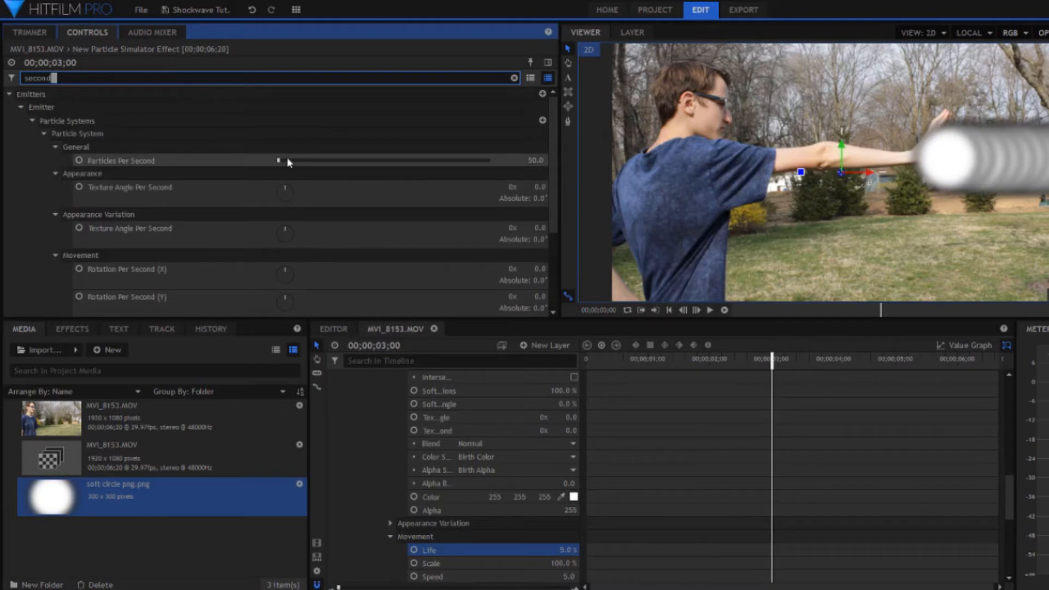
{"action": "left_click", "coordinate": [541, 161]}
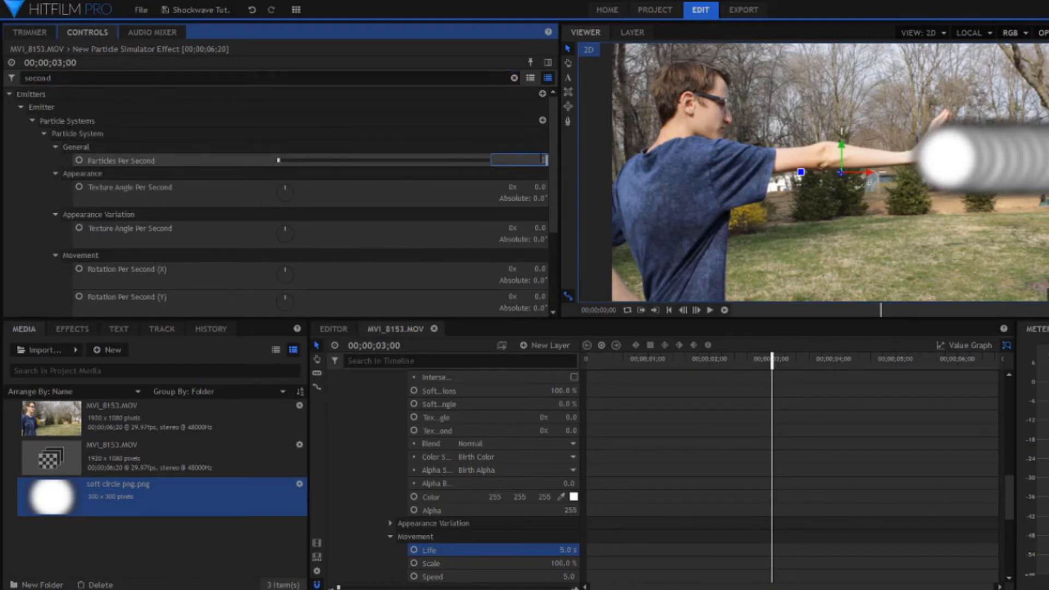
{"action": "key", "text": "Return"}
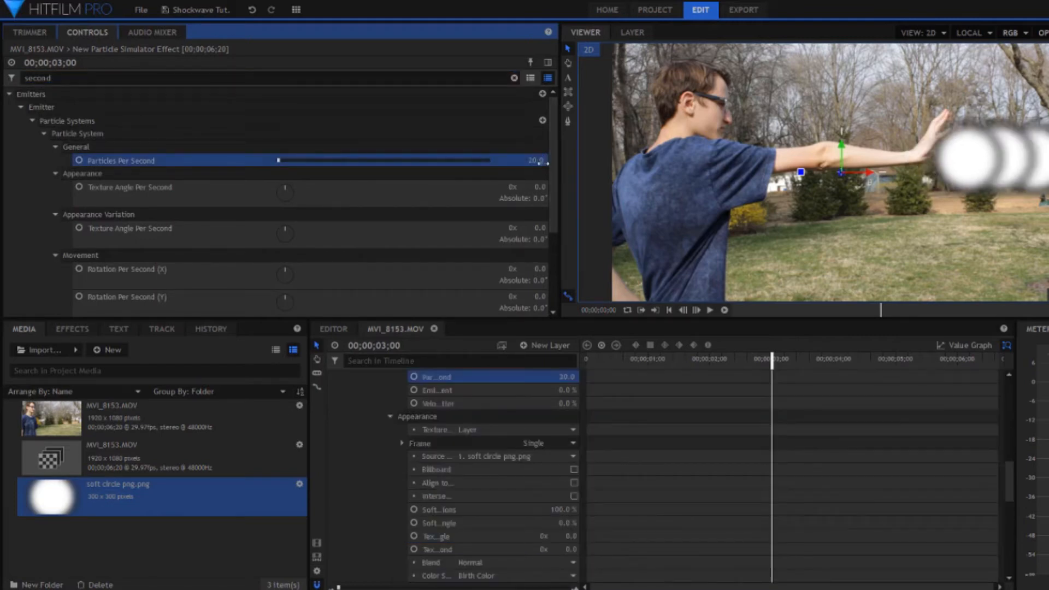
{"action": "left_click", "coordinate": [540, 159]}
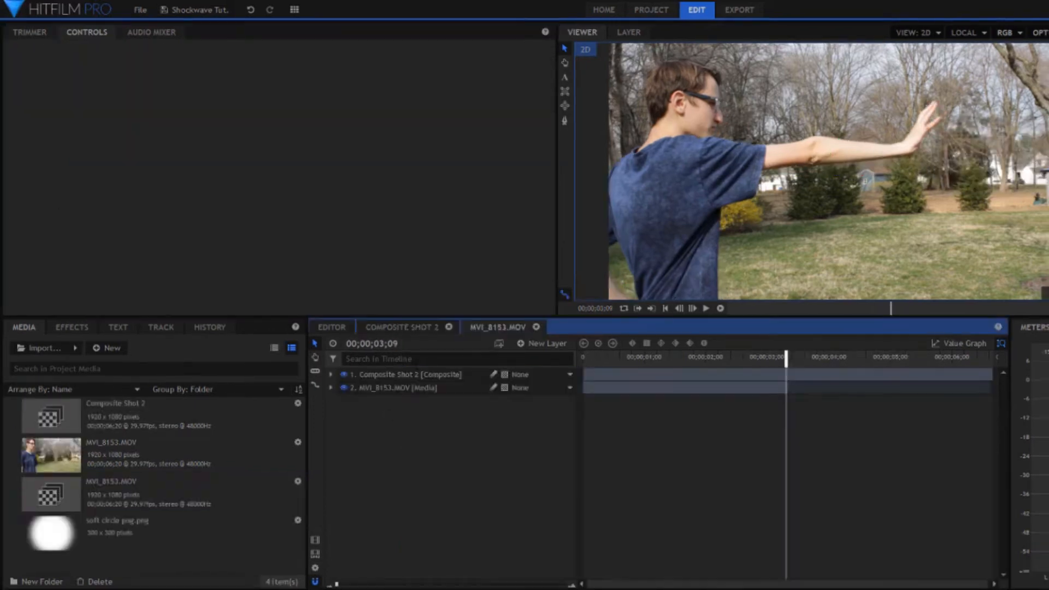
Step: Open Composite Shot 2, collapse the Particle Simulator layer, and review the soft circle, particle and path layers
{"action": "left_click", "coordinate": [407, 376]}
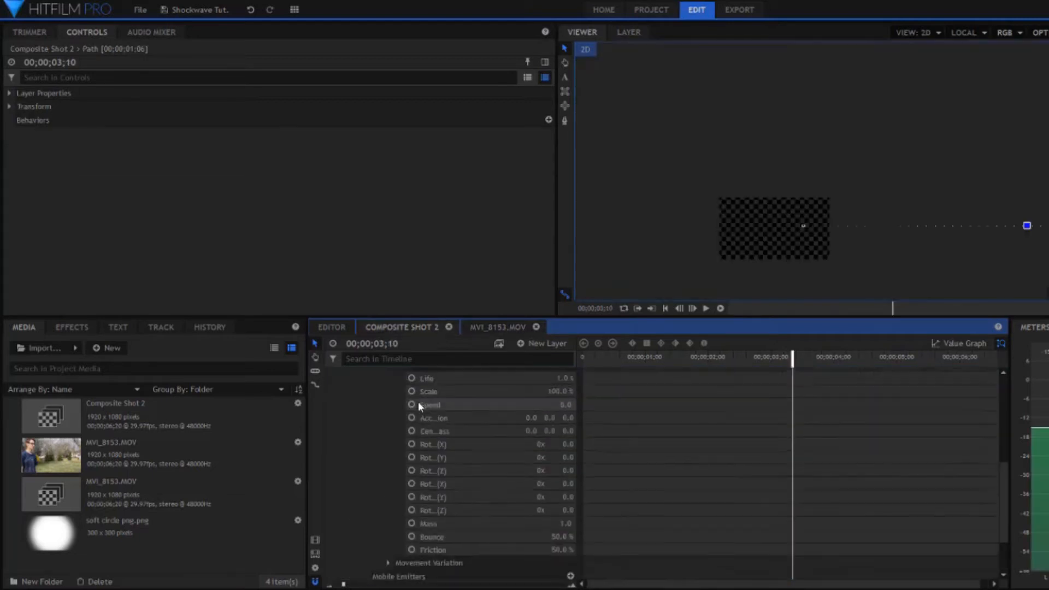
{"action": "scroll", "coordinate": [418, 404], "scroll_direction": "up", "scroll_amount": 10}
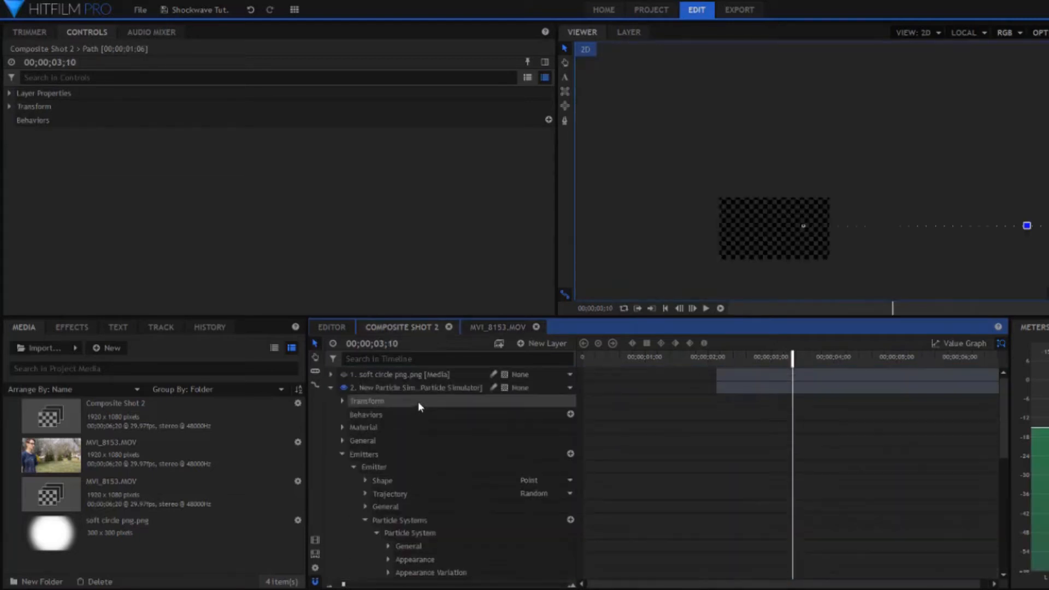
{"action": "left_click", "coordinate": [325, 386]}
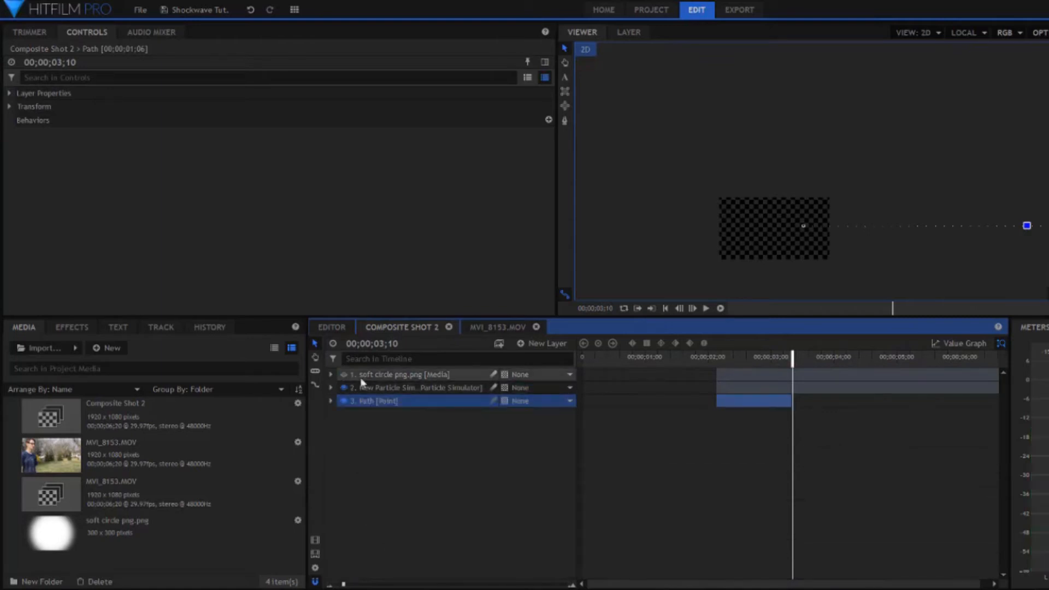
{"action": "left_click", "coordinate": [376, 374]}
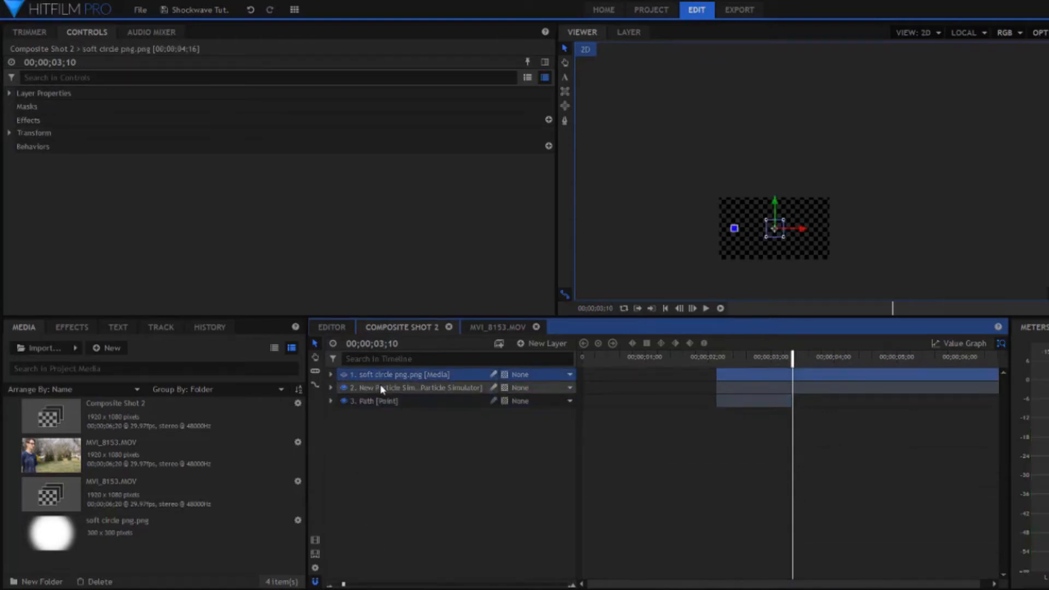
{"action": "left_click", "coordinate": [379, 386]}
{"action": "left_click", "coordinate": [387, 401]}
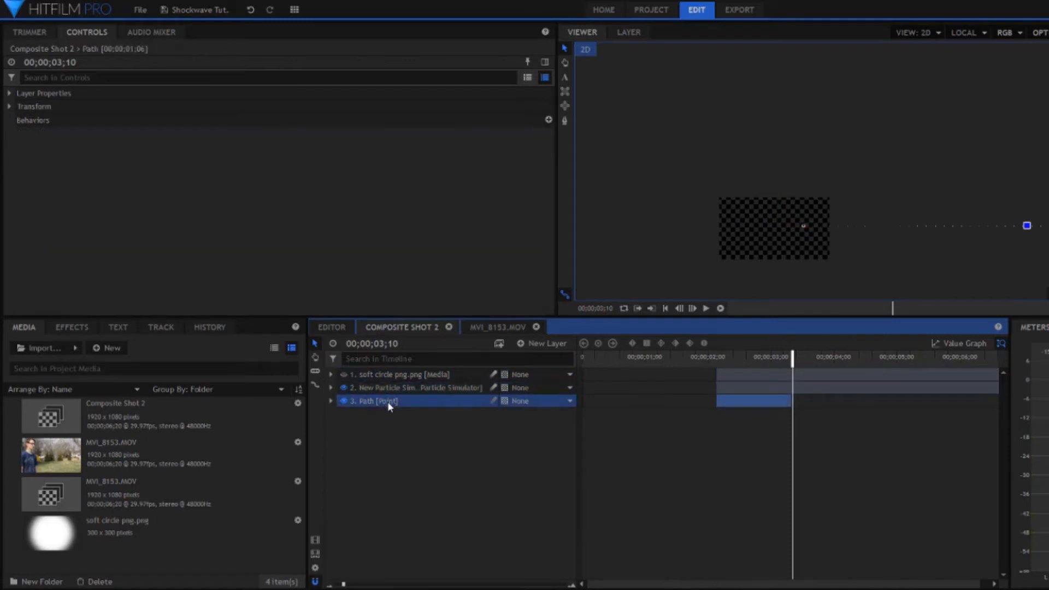
{"action": "left_click", "coordinate": [750, 357]}
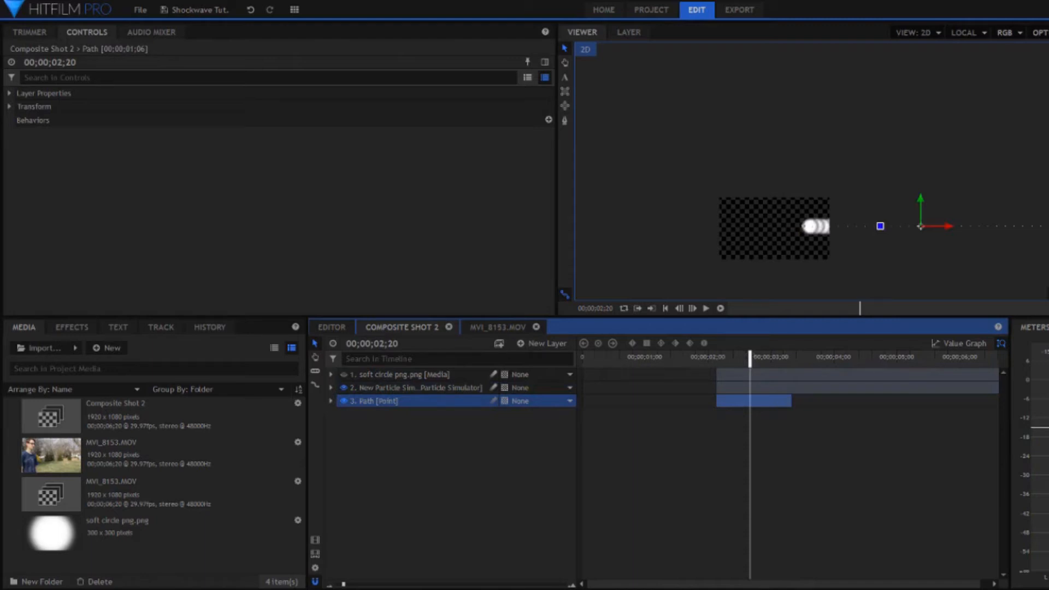
Step: In the MVI_8153.MOV composite, apply Displacement to the footage layer with Composite Shot 2 as its source layer
{"action": "left_click", "coordinate": [499, 328]}
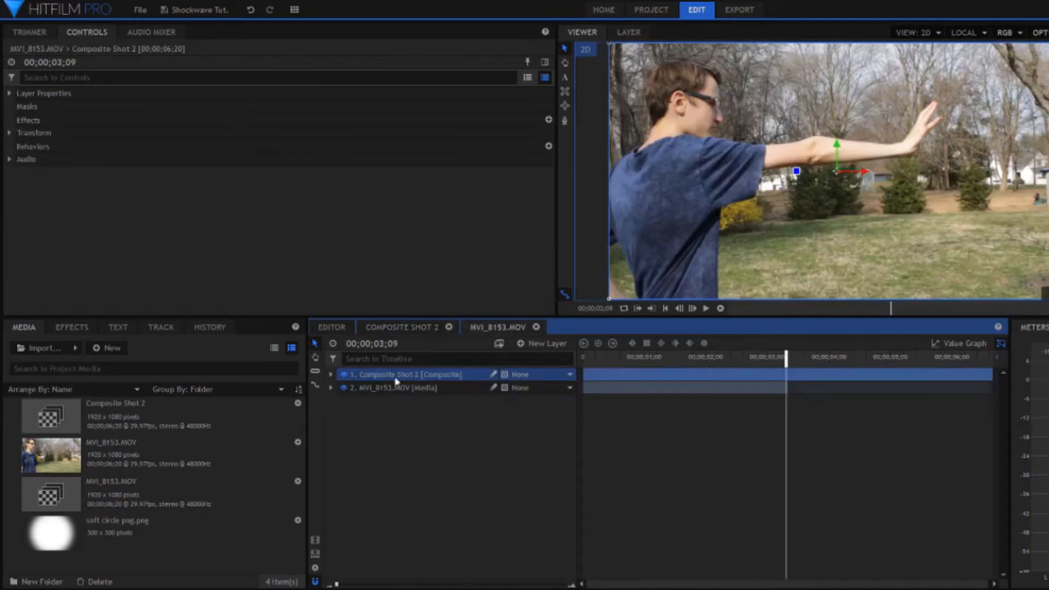
{"action": "left_click", "coordinate": [71, 327]}
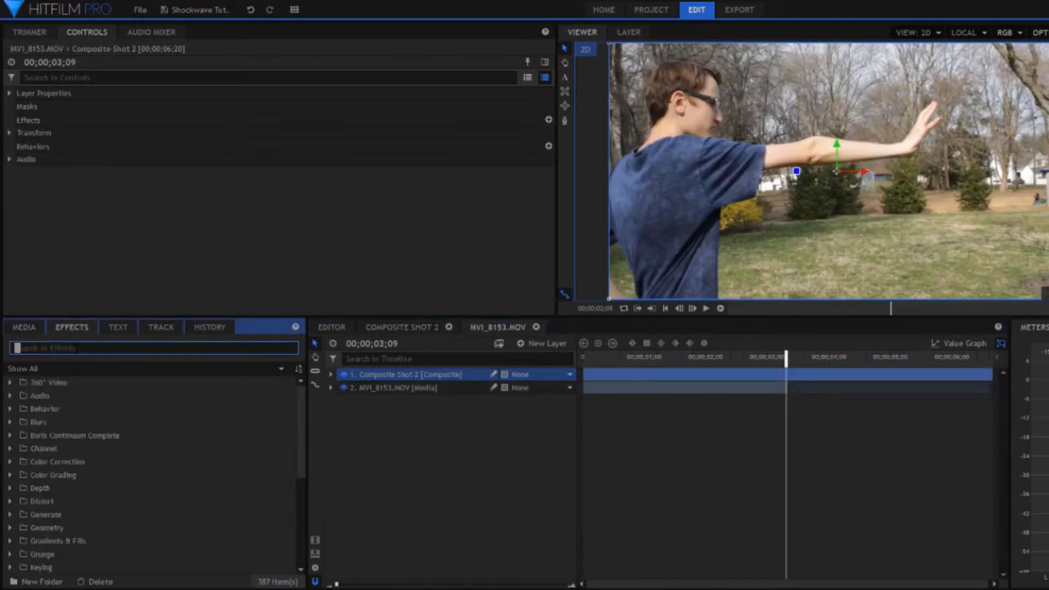
{"action": "type", "text": "displ"}
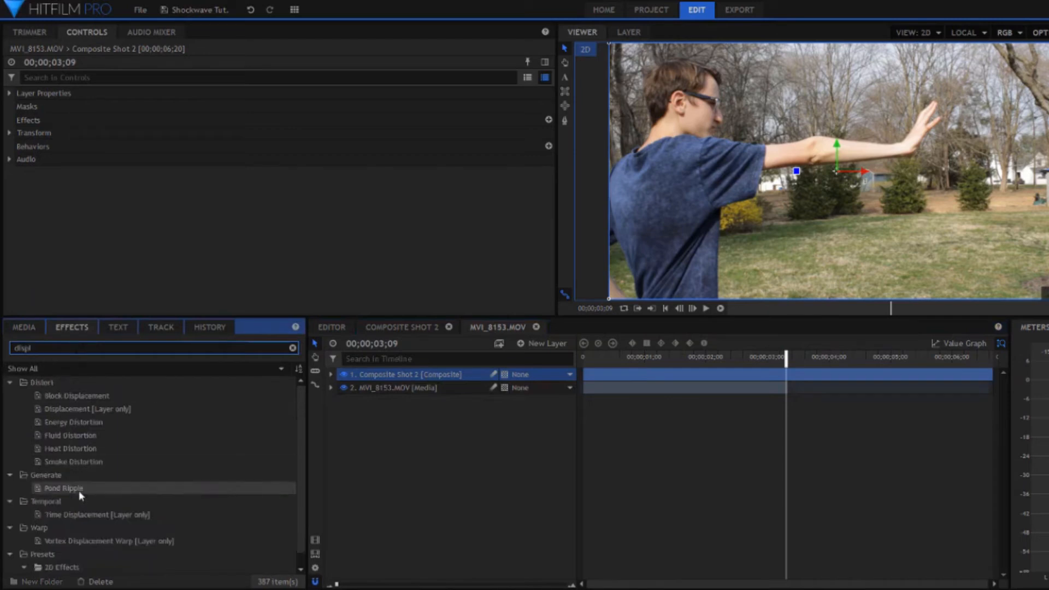
{"action": "left_click_drag", "start_coordinate": [51, 411], "coordinate": [415, 393]}
{"action": "left_click", "coordinate": [353, 440]}
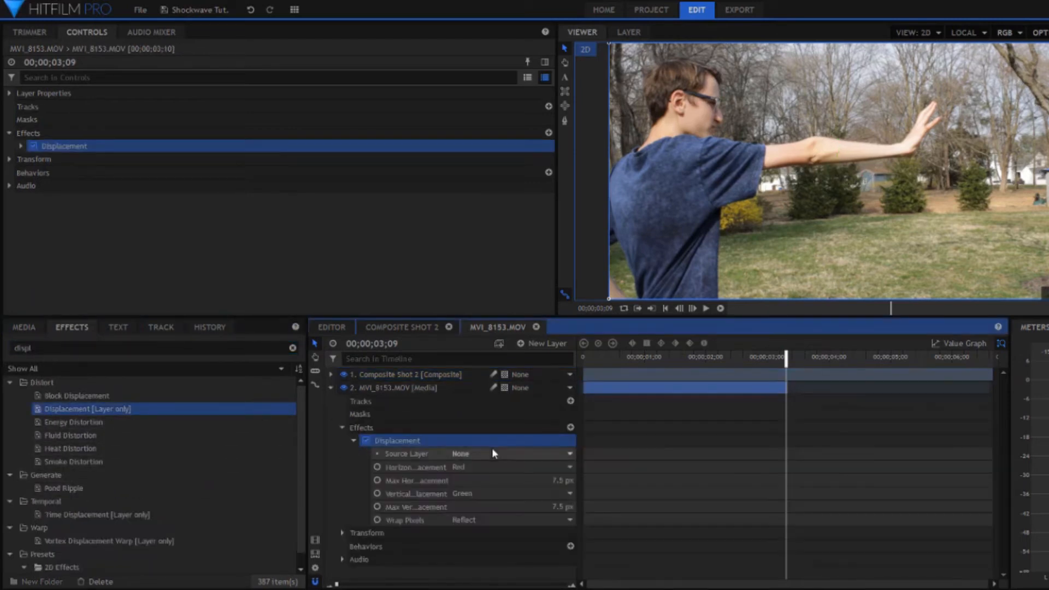
{"action": "left_click", "coordinate": [476, 453]}
{"action": "left_click", "coordinate": [516, 480]}
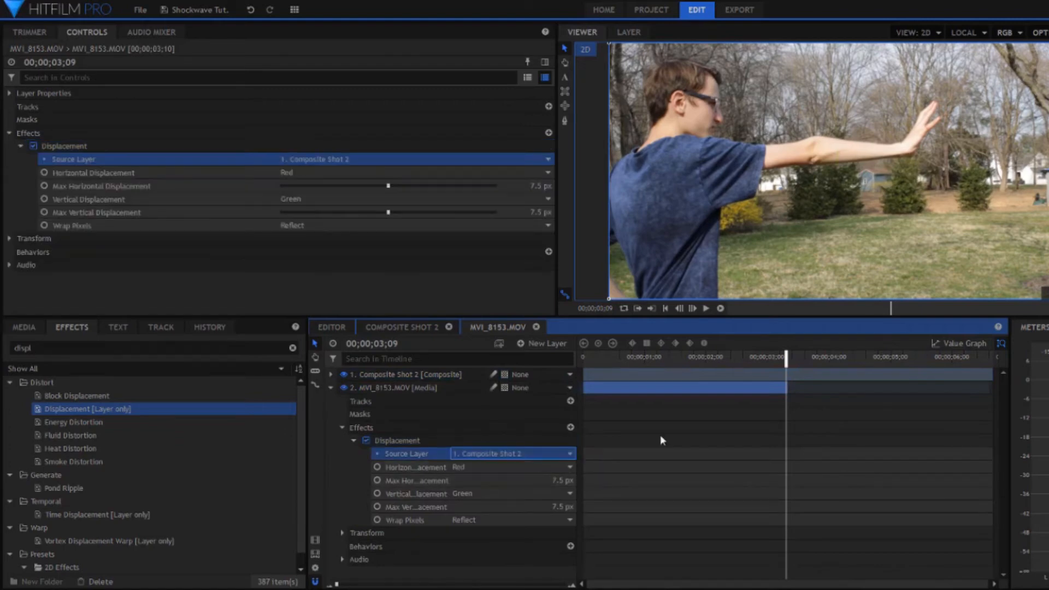
Step: Hide the Composite Shot 2 layer and set maximum displacement to about -266 px horizontally and -102 px vertically
{"action": "left_click", "coordinate": [766, 357]}
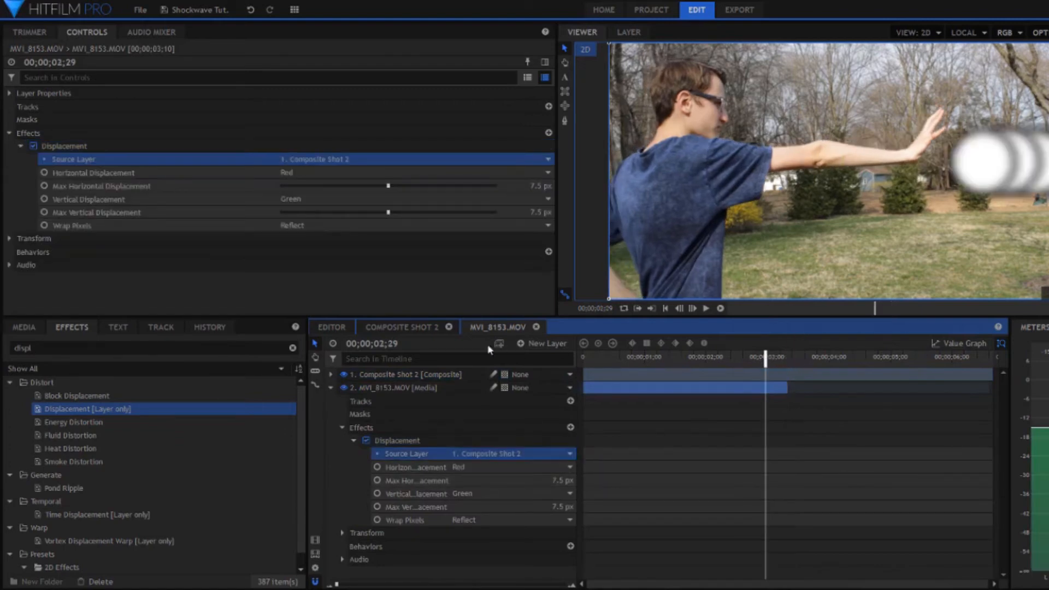
{"action": "left_click", "coordinate": [344, 374]}
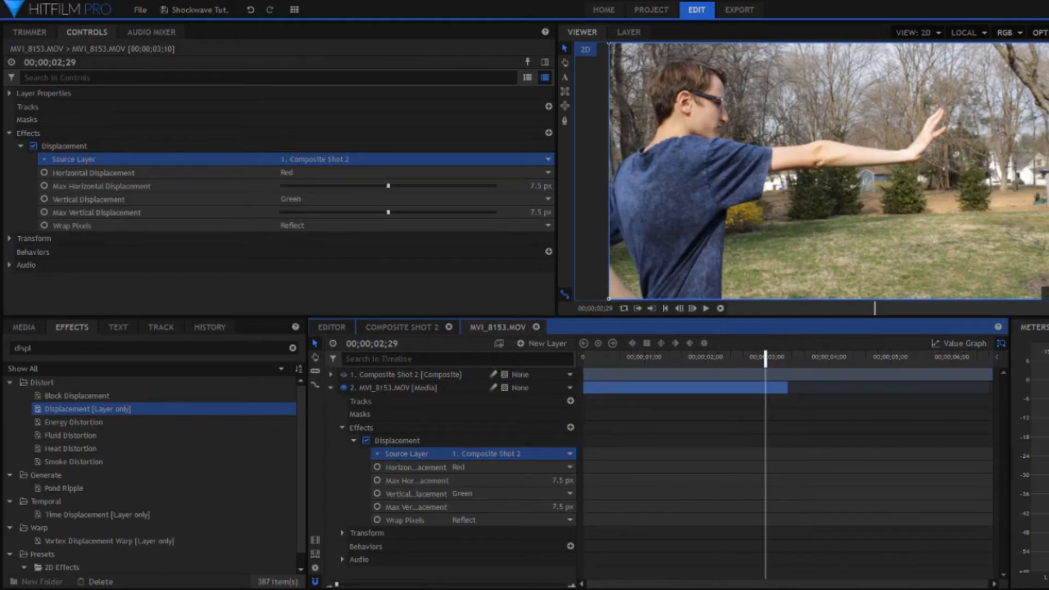
{"action": "left_click_drag", "start_coordinate": [388, 183], "coordinate": [375, 211]}
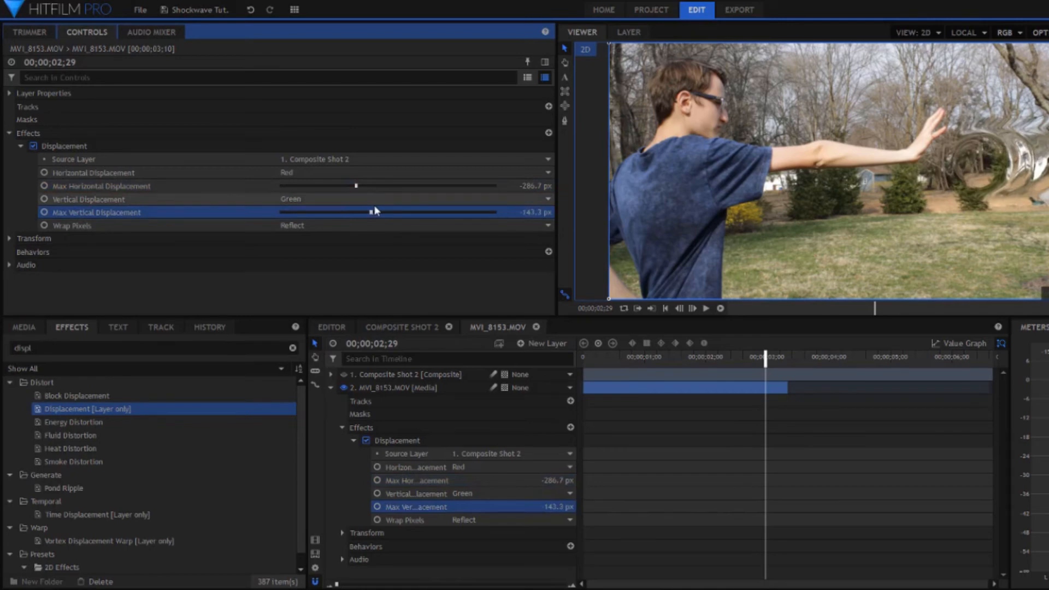
{"action": "left_click_drag", "start_coordinate": [765, 358], "coordinate": [729, 354]}
{"action": "left_click_drag", "start_coordinate": [371, 192], "coordinate": [378, 213]}
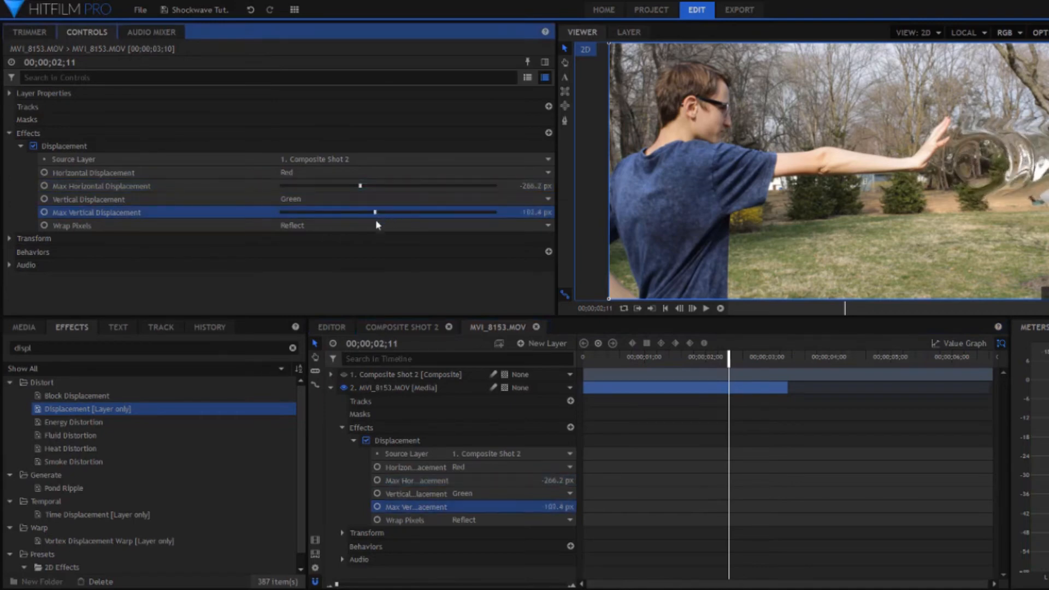
Step: Apply Energy Distortion to the MVI_8153.MOV layer with Composite Shot 2 as its mask and slightly increase its scale
{"action": "left_click_drag", "start_coordinate": [74, 421], "coordinate": [411, 387]}
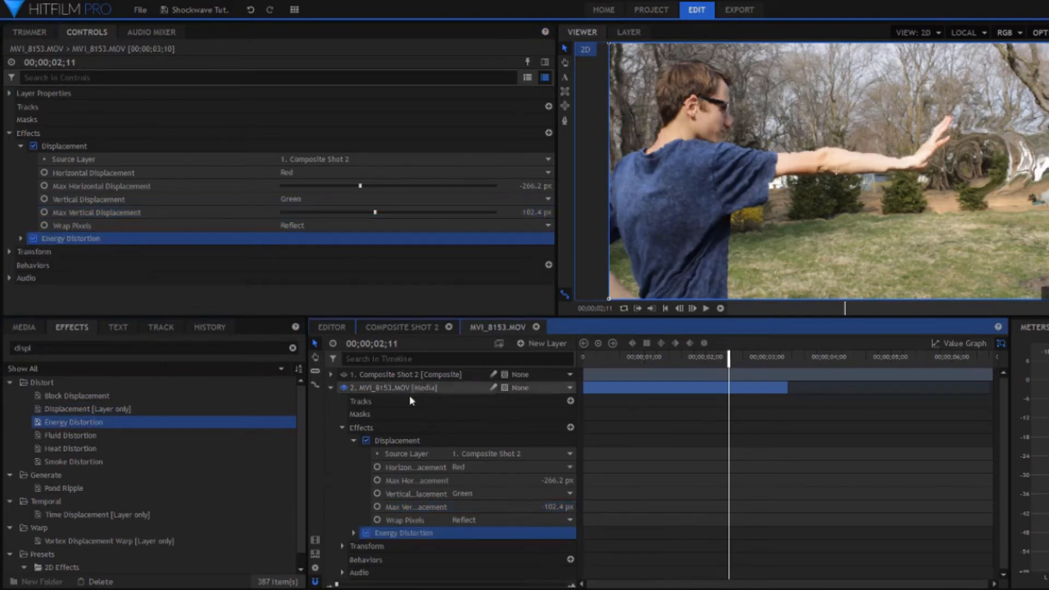
{"action": "left_click", "coordinate": [481, 517]}
{"action": "left_click", "coordinate": [474, 527]}
{"action": "scroll", "coordinate": [474, 527], "scroll_direction": "down", "scroll_amount": 3}
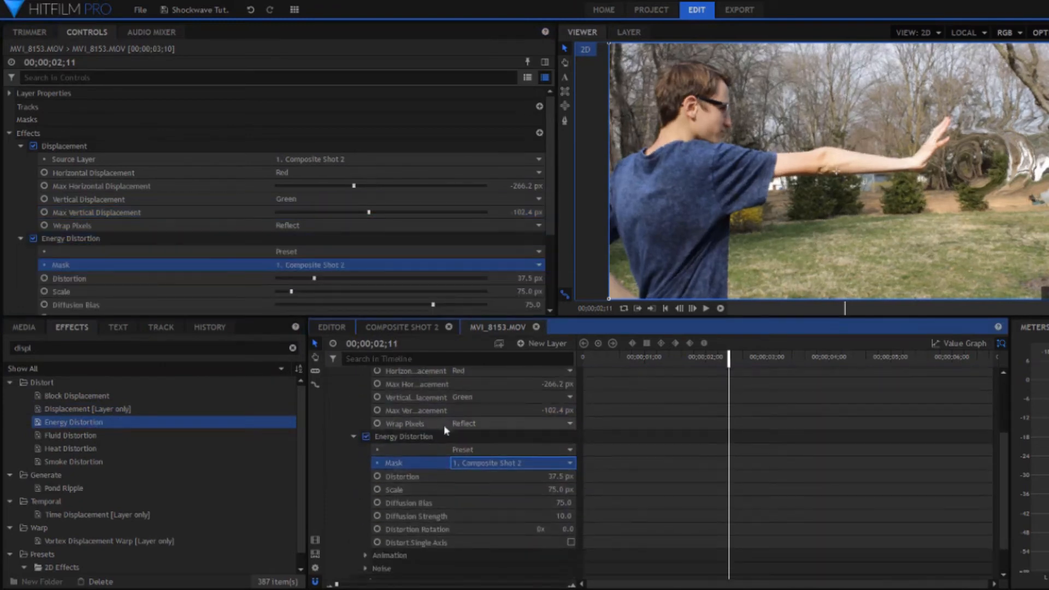
{"action": "mouse_move", "coordinate": [286, 289]}
{"action": "left_mouse_down"}
{"action": "mouse_move", "coordinate": [320, 286]}
{"action": "mouse_move", "coordinate": [304, 287]}
{"action": "left_mouse_up"}
{"action": "scroll", "coordinate": [416, 397], "scroll_direction": "up", "scroll_amount": 5}
{"action": "left_click_drag", "start_coordinate": [706, 358], "coordinate": [791, 358]}
{"action": "left_click", "coordinate": [331, 388]}
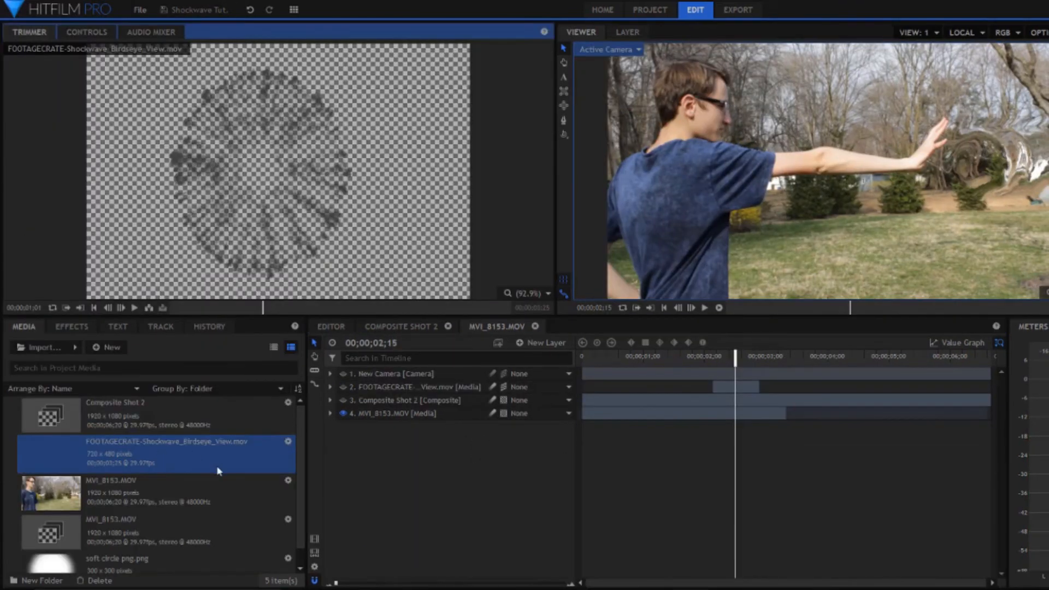
Step: Make the FOOTAGECRATE-Shockwave_Birdseye_View.mov layer visible as a 3D layer and scrub to the start of the palm blast
{"action": "left_click", "coordinate": [415, 388]}
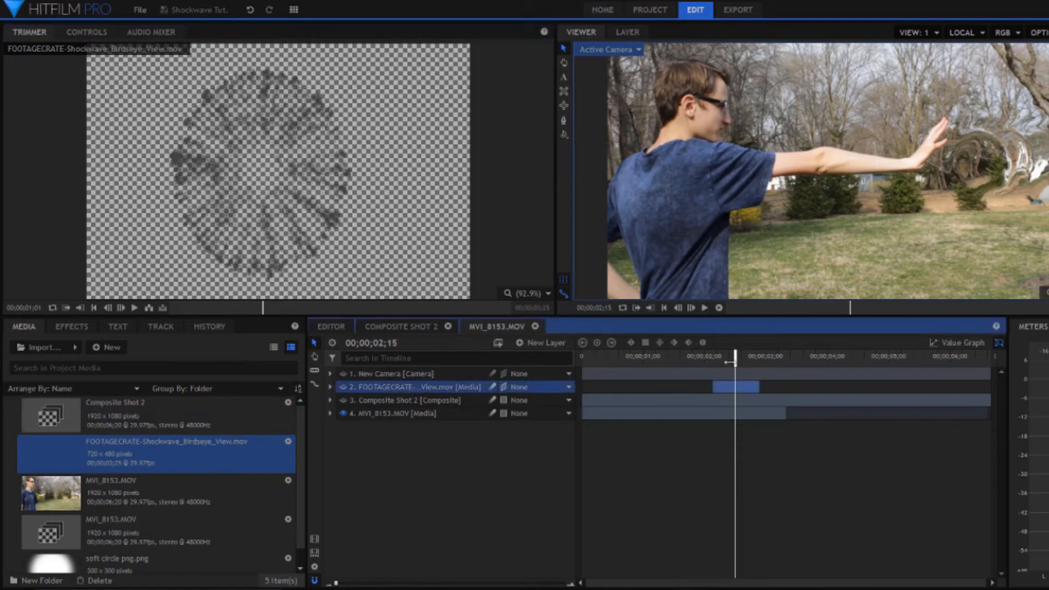
{"action": "left_click", "coordinate": [345, 388]}
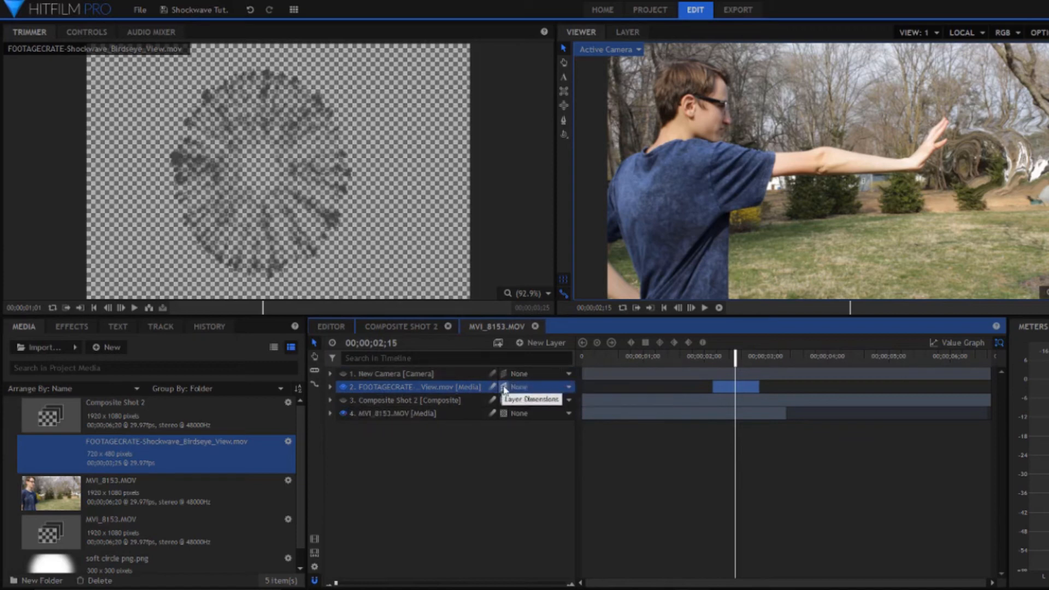
{"action": "left_click", "coordinate": [519, 417]}
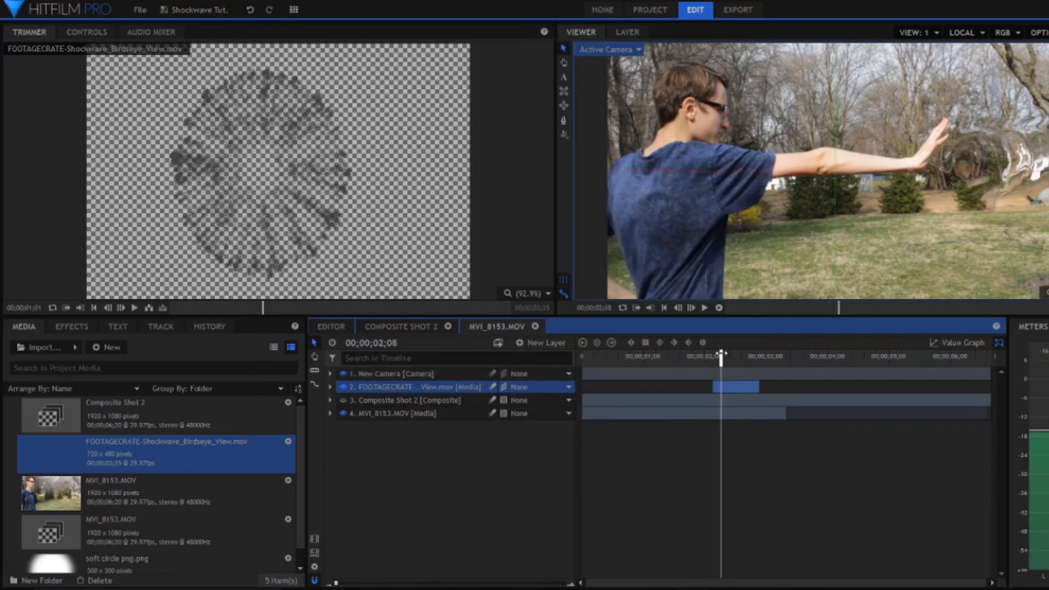
{"action": "left_click_drag", "start_coordinate": [721, 356], "coordinate": [720, 355]}
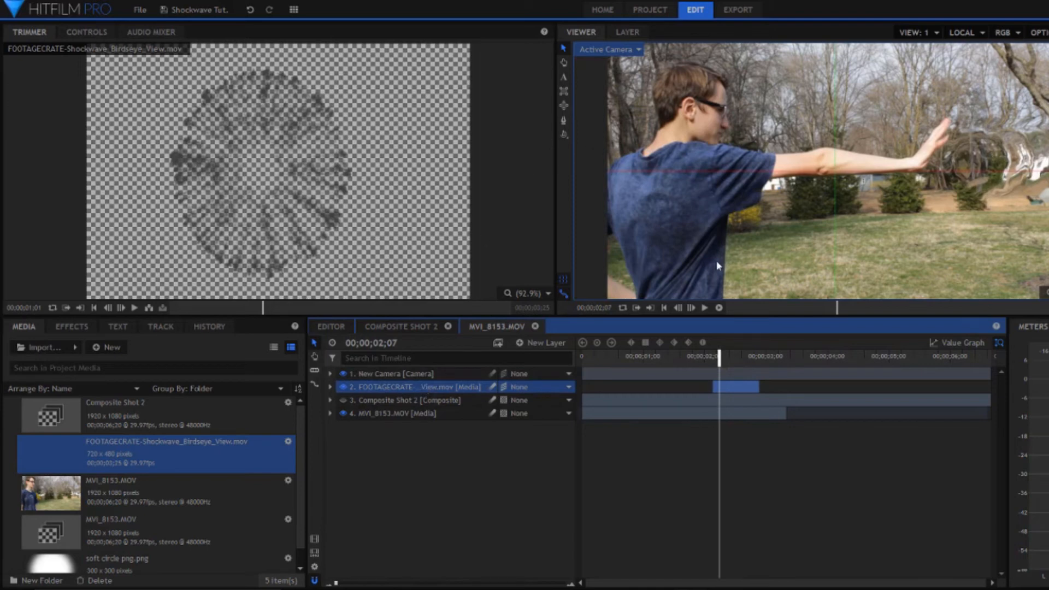
Step: Expand the FOOTAGECRATE shockwave layer and examine its position animation frame by frame from one keyframe to the other
{"action": "left_click", "coordinate": [330, 387]}
{"action": "left_click", "coordinate": [402, 389]}
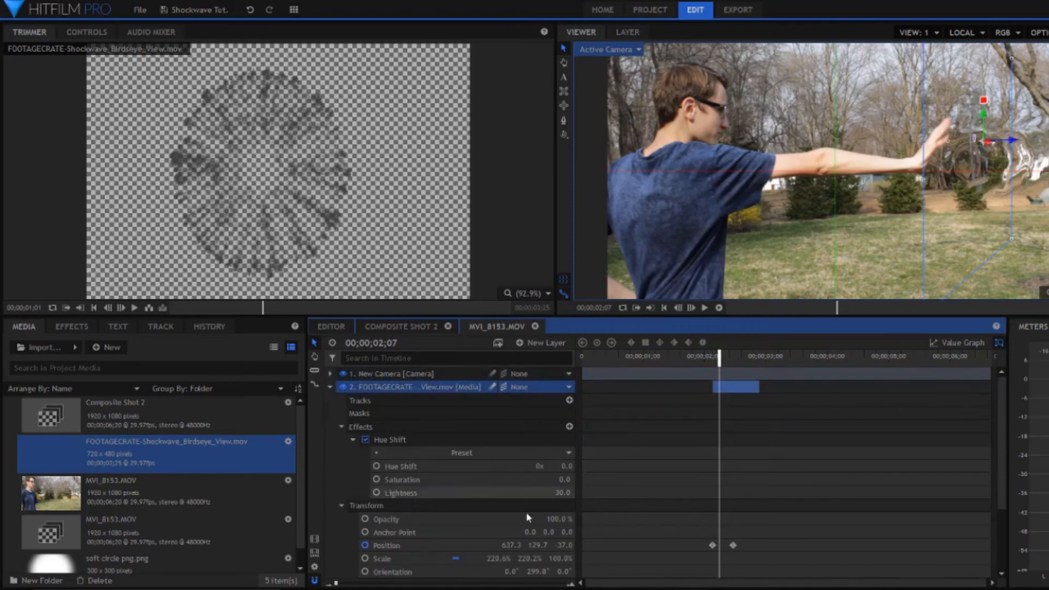
{"action": "left_click_drag", "start_coordinate": [719, 363], "coordinate": [710, 363]}
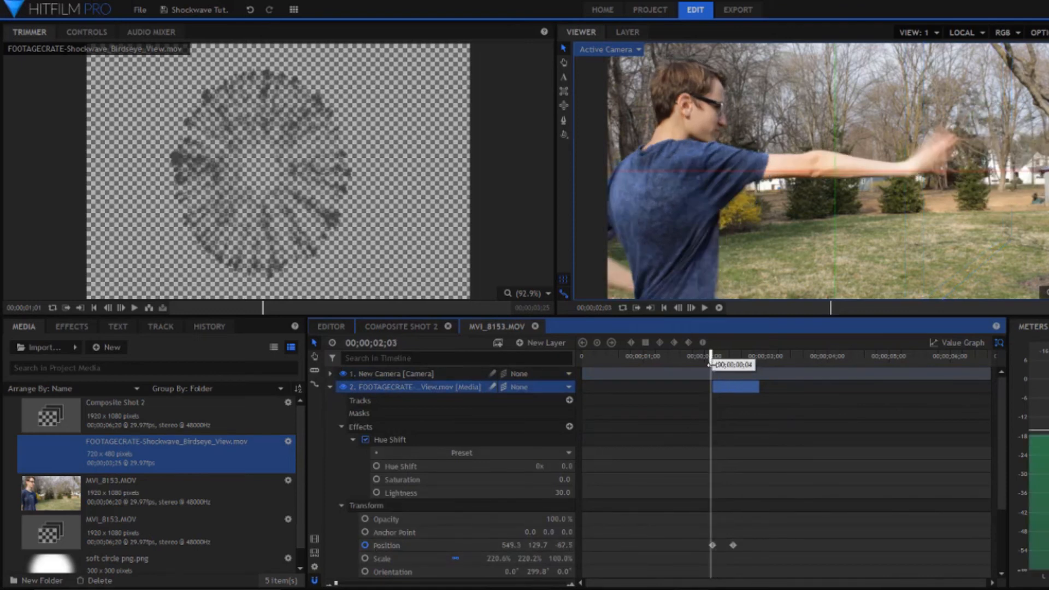
{"action": "left_click", "coordinate": [691, 307]}
{"action": "left_click", "coordinate": [692, 307]}
{"action": "left_click", "coordinate": [692, 308]}
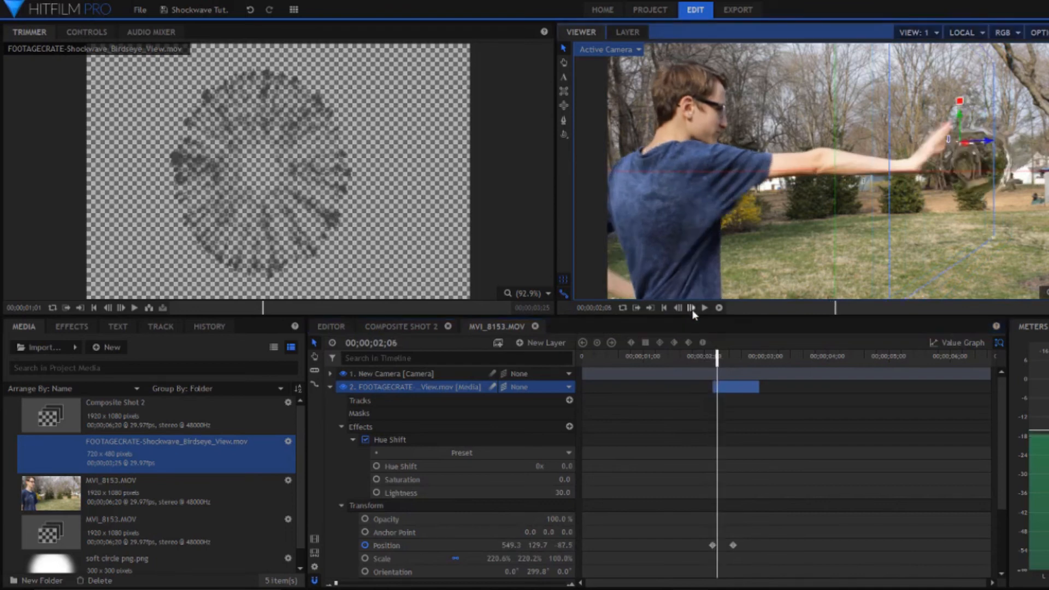
{"action": "left_click", "coordinate": [691, 308]}
{"action": "left_click", "coordinate": [691, 308]}
{"action": "left_click", "coordinate": [692, 308]}
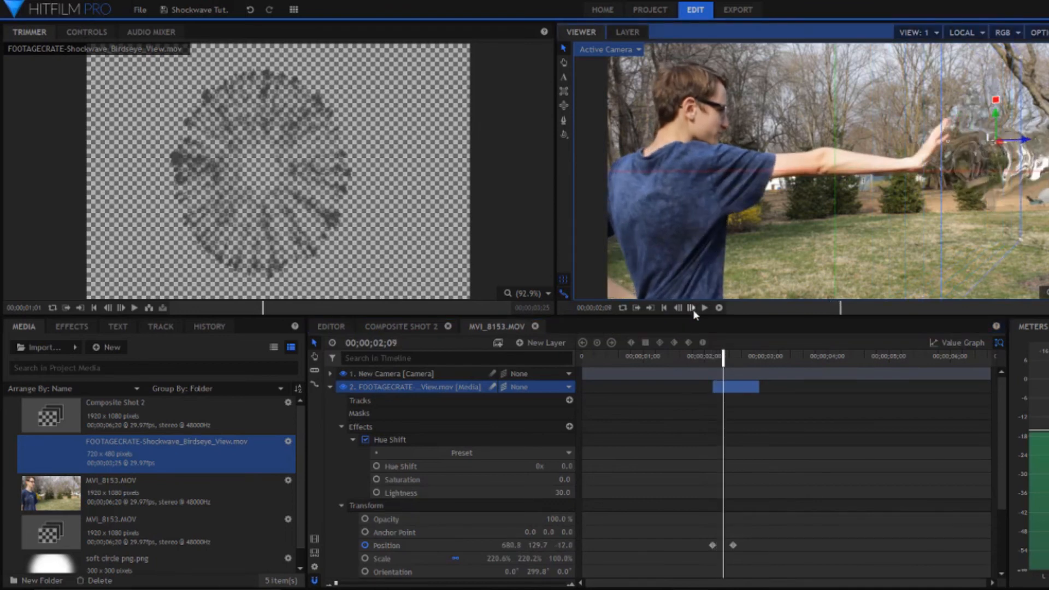
{"action": "left_click", "coordinate": [692, 309]}
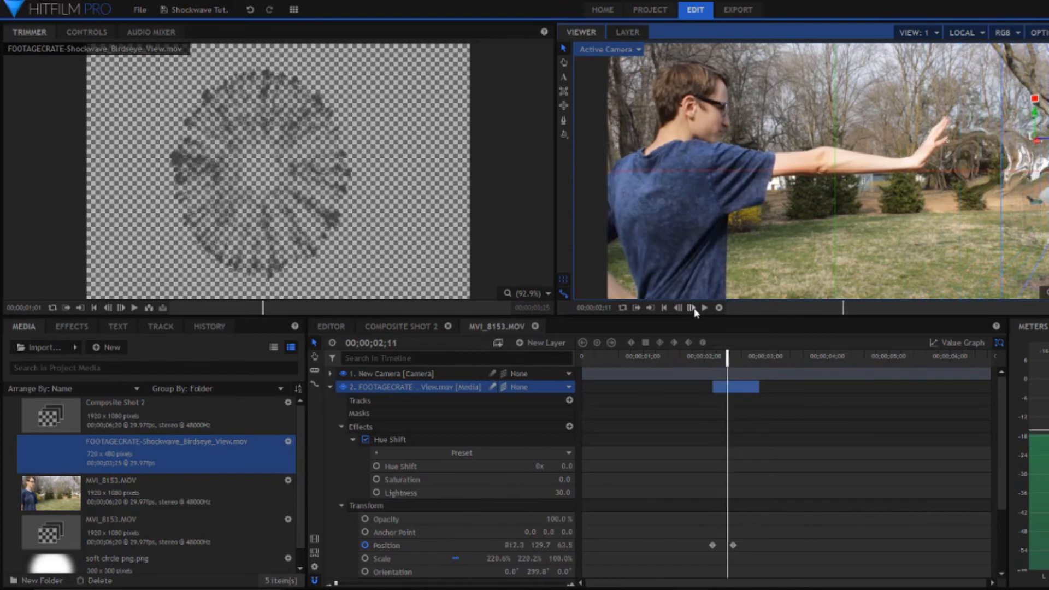
{"action": "left_click", "coordinate": [693, 310]}
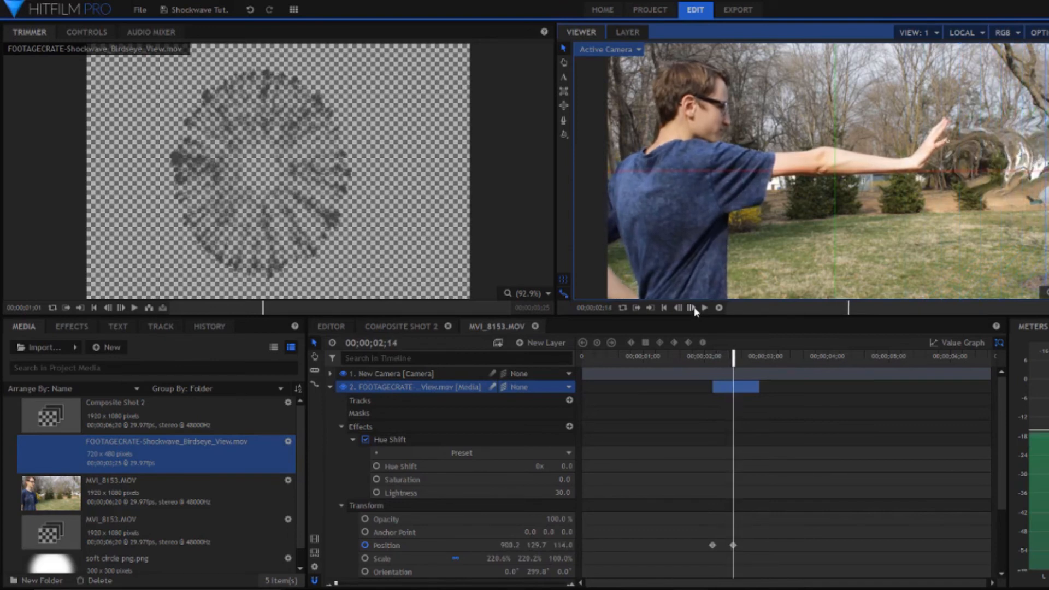
{"action": "left_click", "coordinate": [331, 387]}
Step: Inspect the staggered copies of the FOOTAGECRATE shockwave layer and a copy's layer commands, and scrub through the repeated blast
{"action": "left_click", "coordinate": [392, 471]}
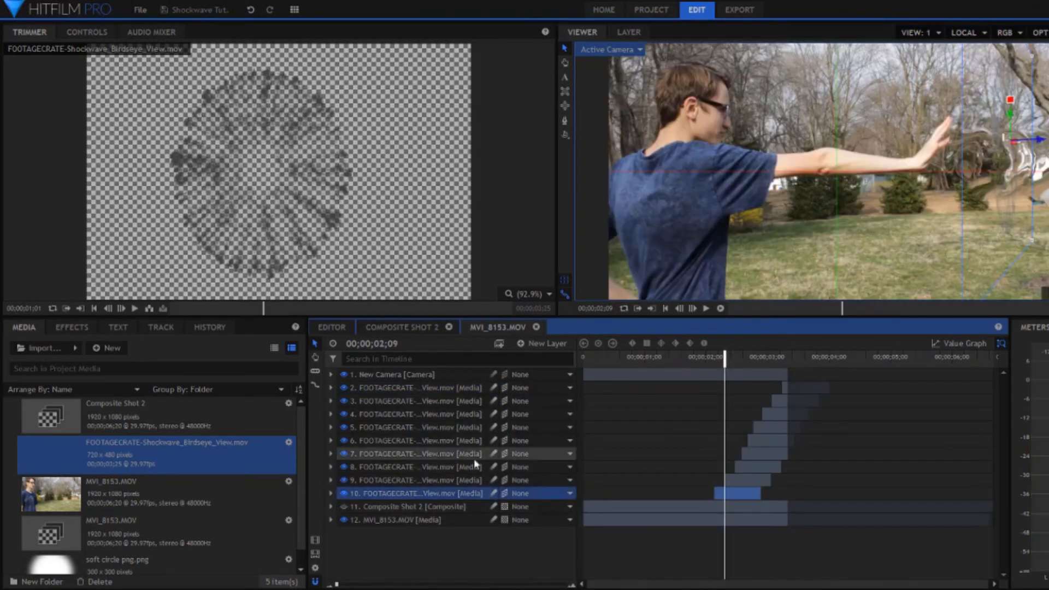
{"action": "right_click", "coordinate": [413, 497]}
{"action": "key", "text": "Escape"}
{"action": "right_click", "coordinate": [434, 477]}
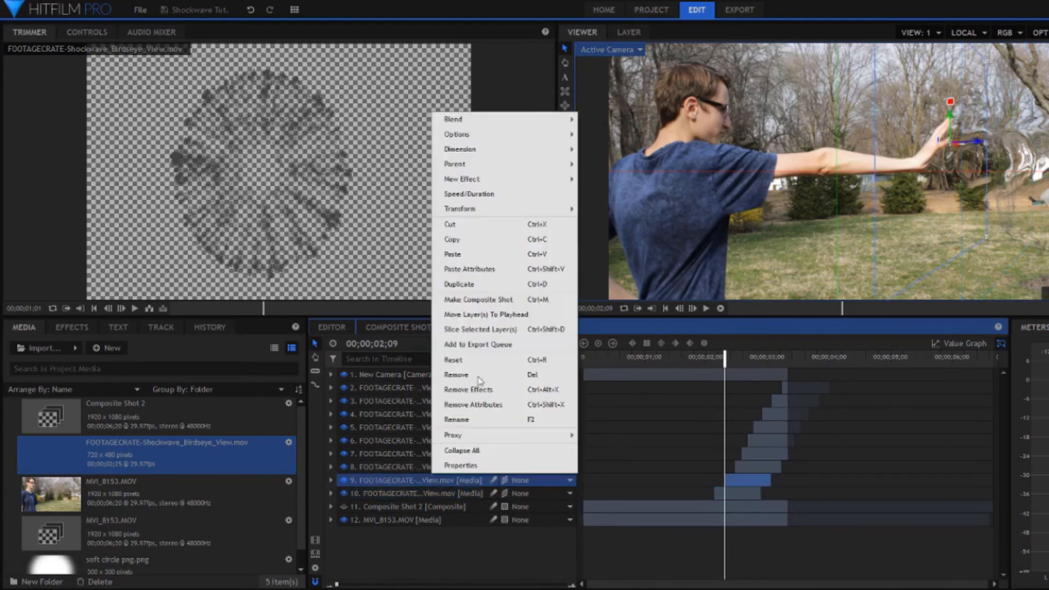
{"action": "left_click", "coordinate": [453, 254]}
{"action": "left_click_drag", "start_coordinate": [726, 357], "coordinate": [768, 361]}
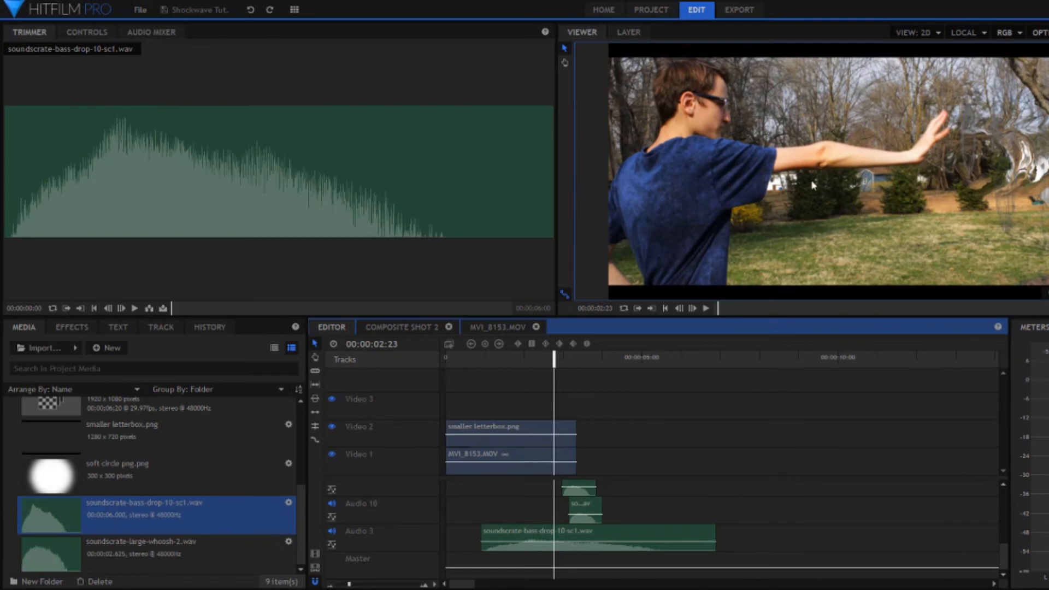
Step: Examine the staggered sound effect clips on the Editor timeline's audio tracks
{"action": "scroll", "coordinate": [643, 494], "scroll_direction": "up", "scroll_amount": 5}
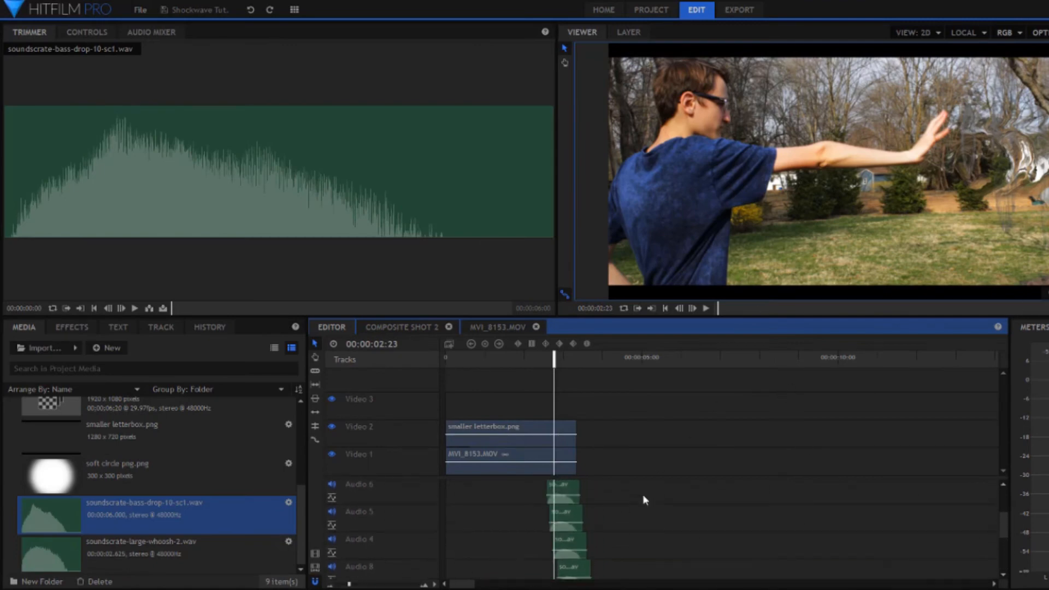